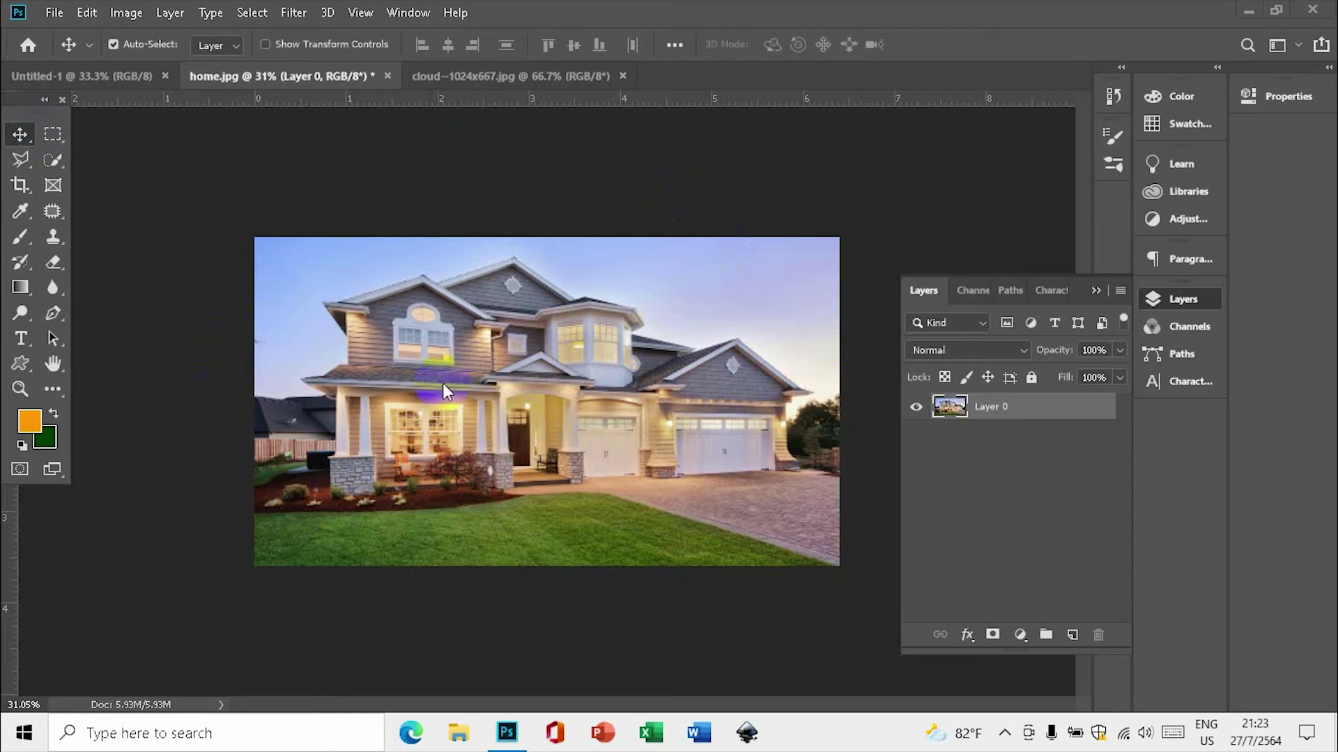
# - Collapse the Layers panel and activate the Polygonal Lasso tool
pyautogui.scroll(3, 459, 468)
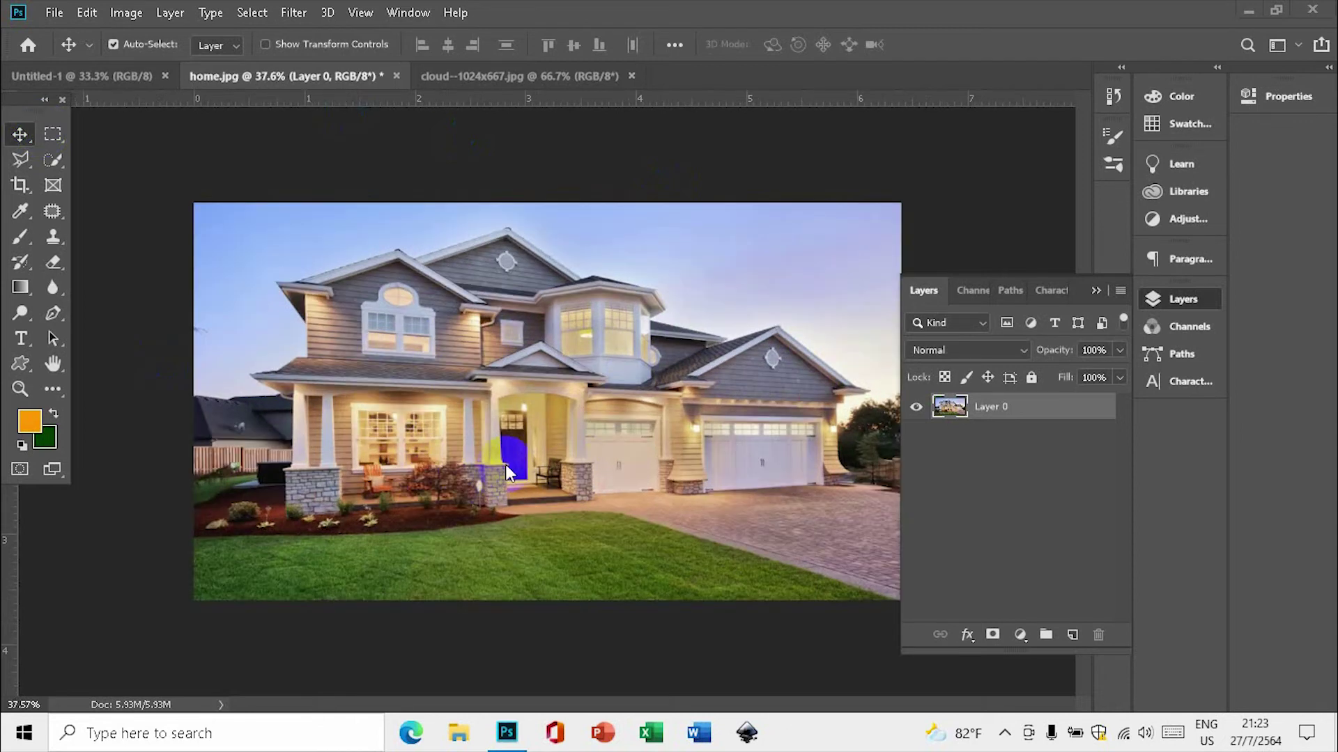
pyautogui.click(1096, 291)
pyautogui.click(28, 143)
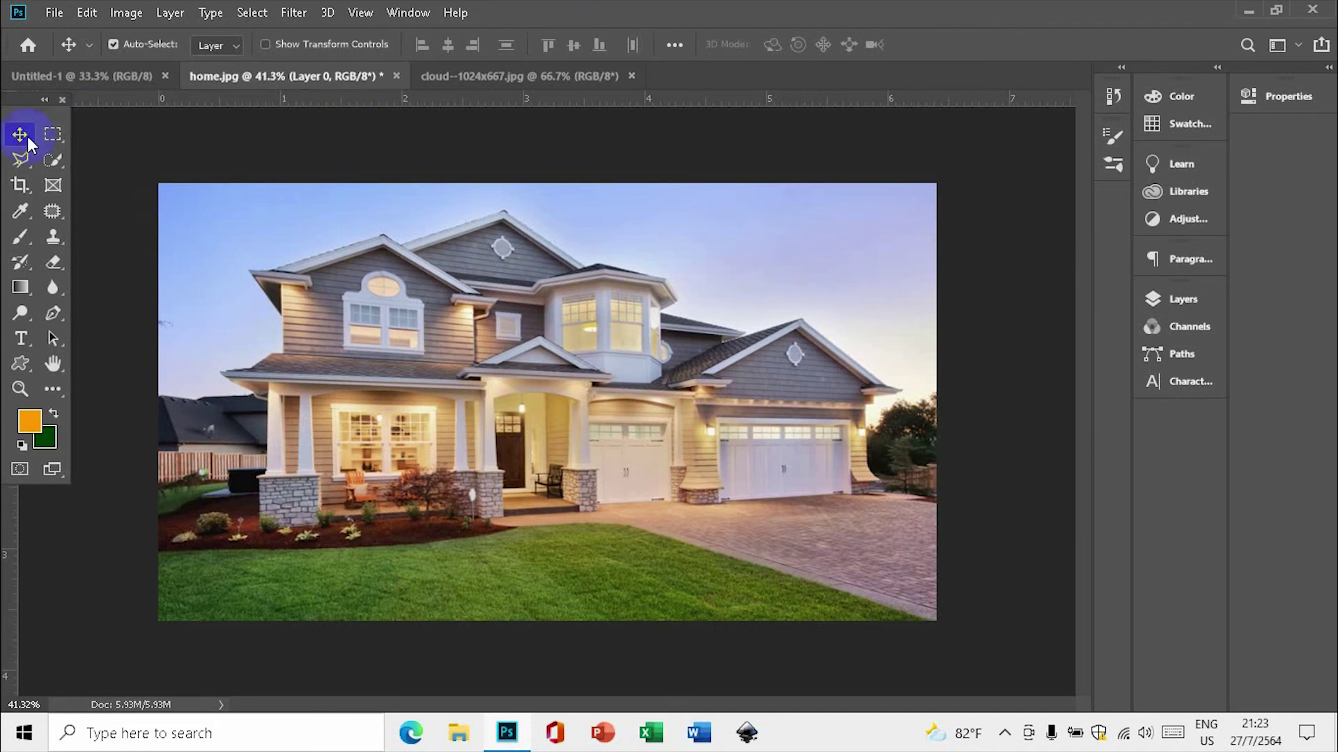
pyautogui.click(21, 162)
pyautogui.moveTo(21, 163)
pyautogui.mouseDown()
pyautogui.moveTo(101, 193)
pyautogui.moveTo(165, 181)
pyautogui.mouseUp()
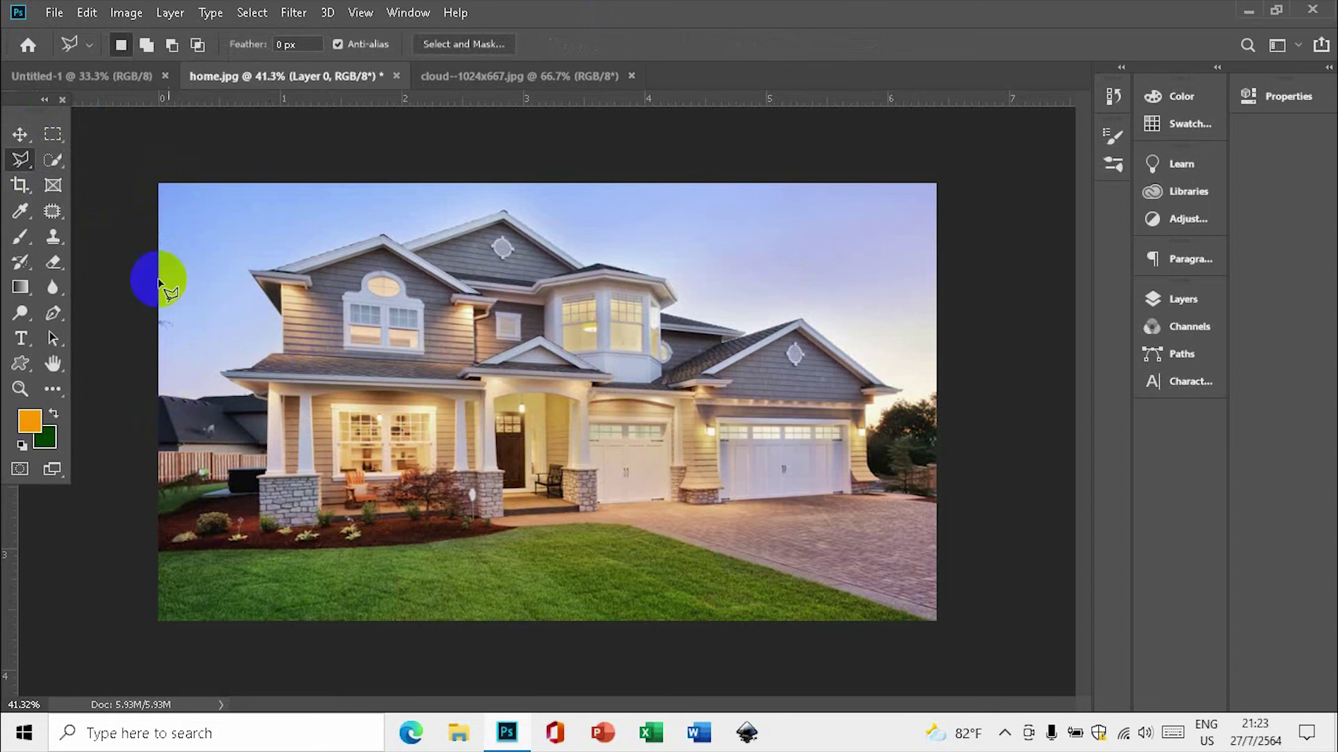
pyautogui.click(279, 289)
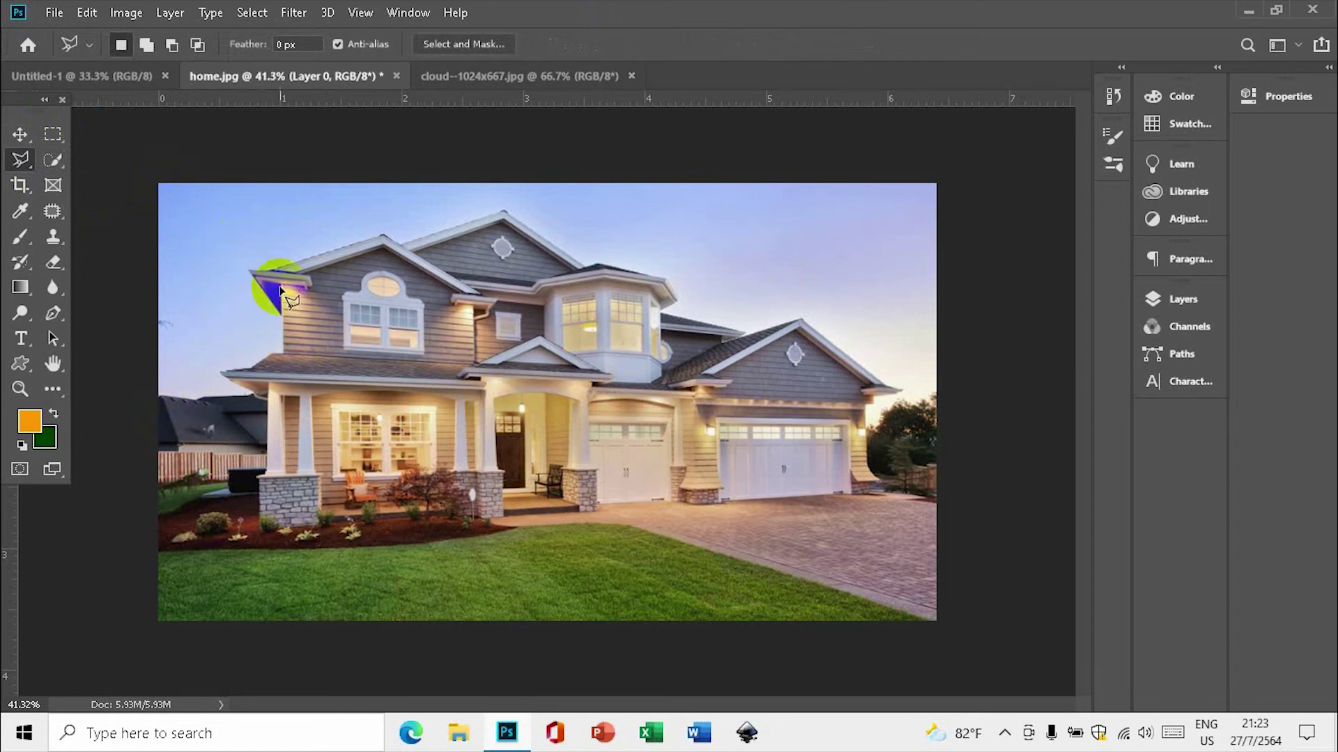
pyautogui.click(251, 273)
pyautogui.click(422, 252)
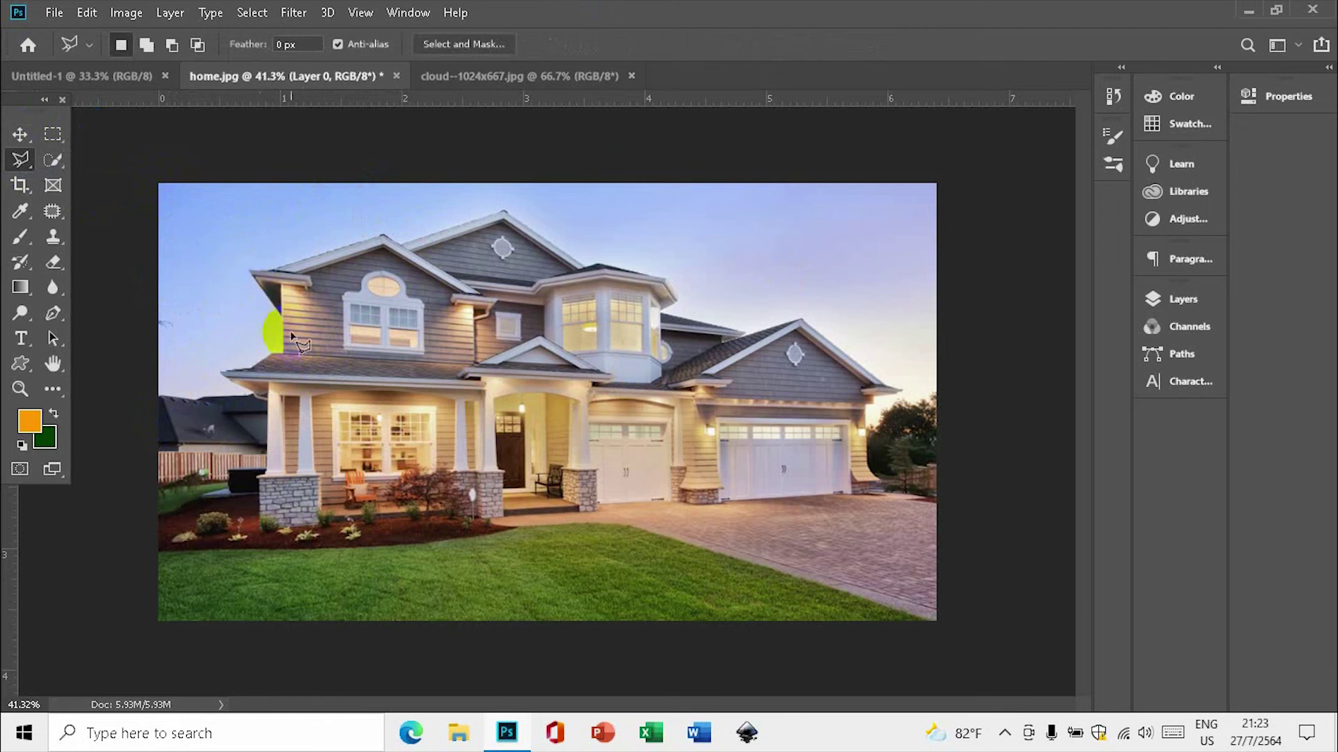
# - Start a Polygonal Lasso outline at the photo's left edge and trace it along the dark neighbouring roof
pyautogui.scroll(2, 223, 358)
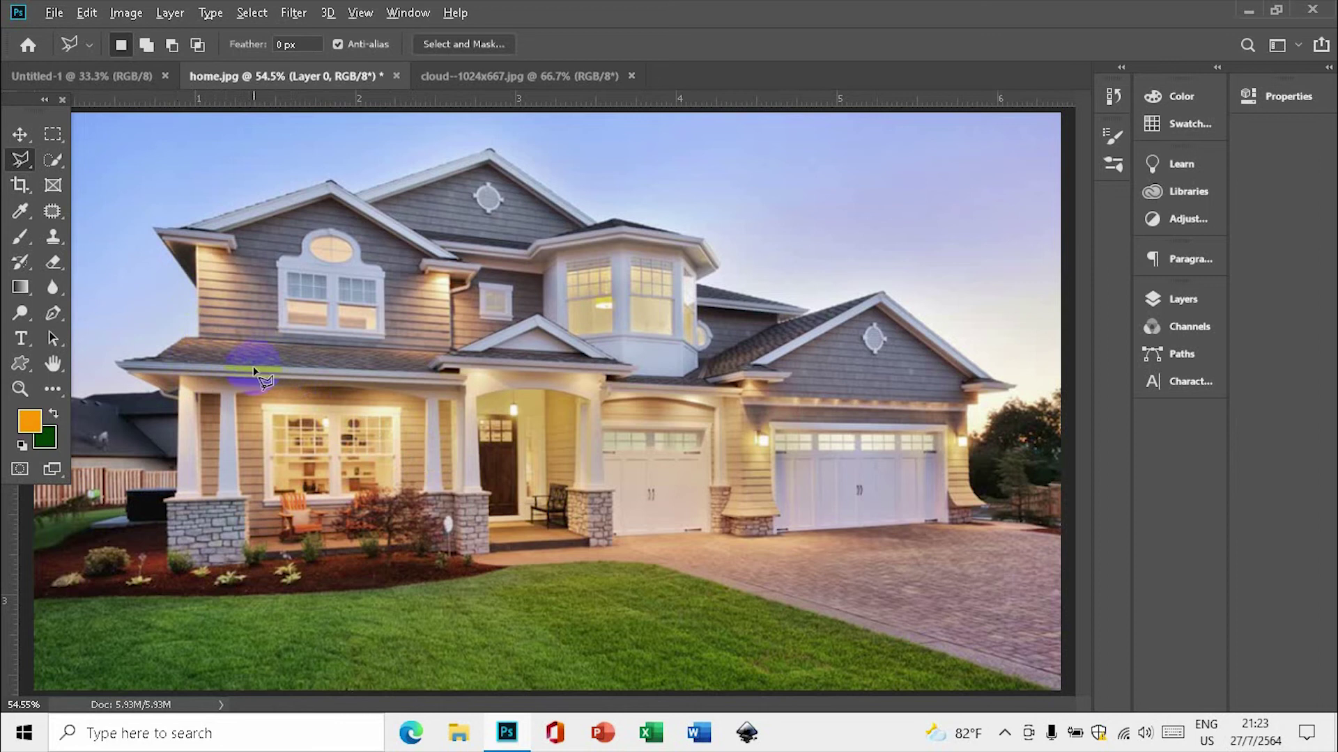
pyautogui.scroll(4, 254, 371)
pyautogui.moveTo(130, 256); pyautogui.dragTo(394, 364)
pyautogui.scroll(2, 278, 495)
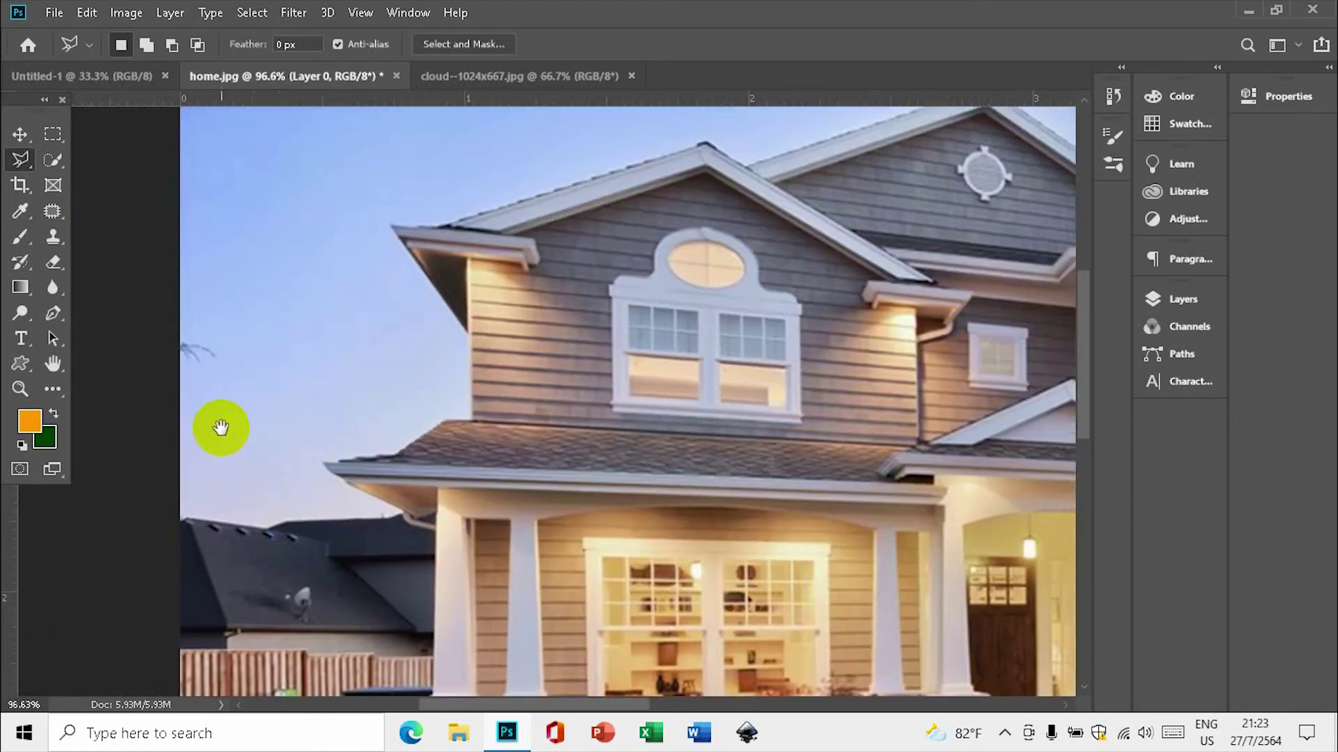
pyautogui.moveTo(221, 428); pyautogui.dragTo(227, 451)
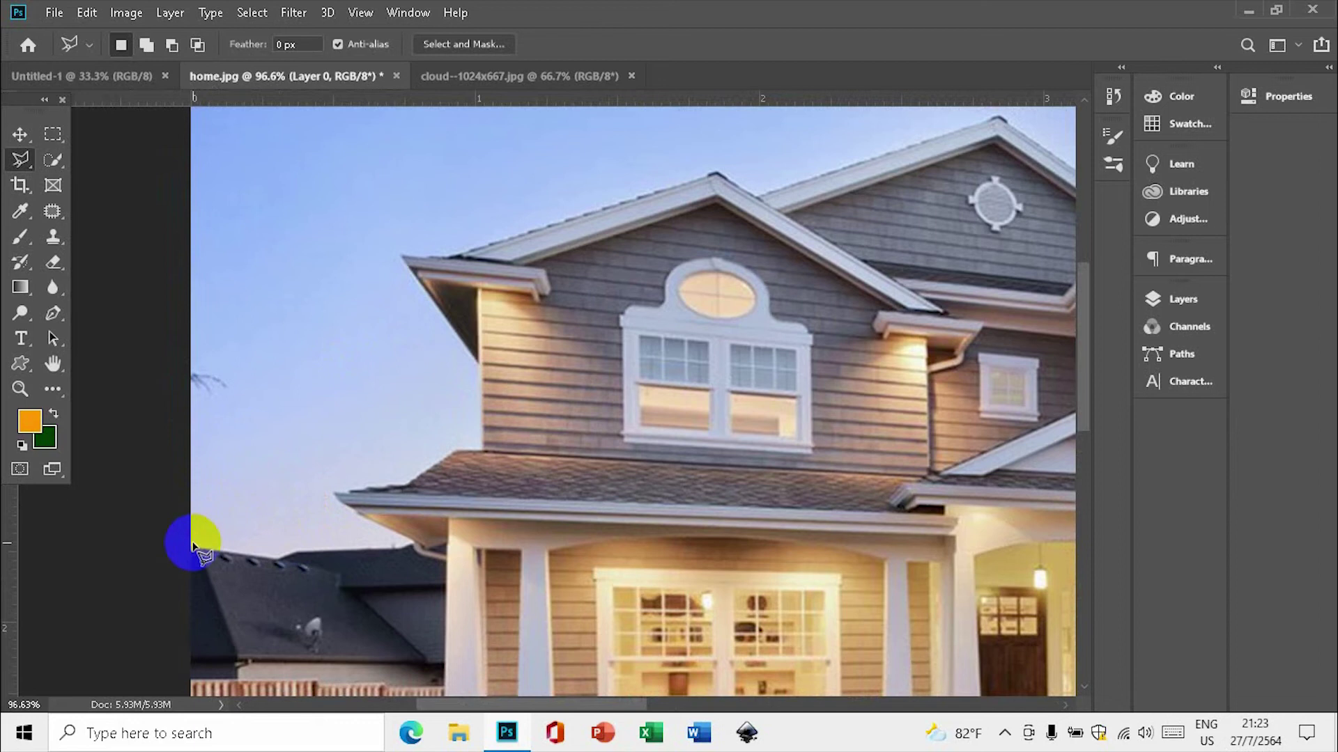
pyautogui.rightClick(20, 159)
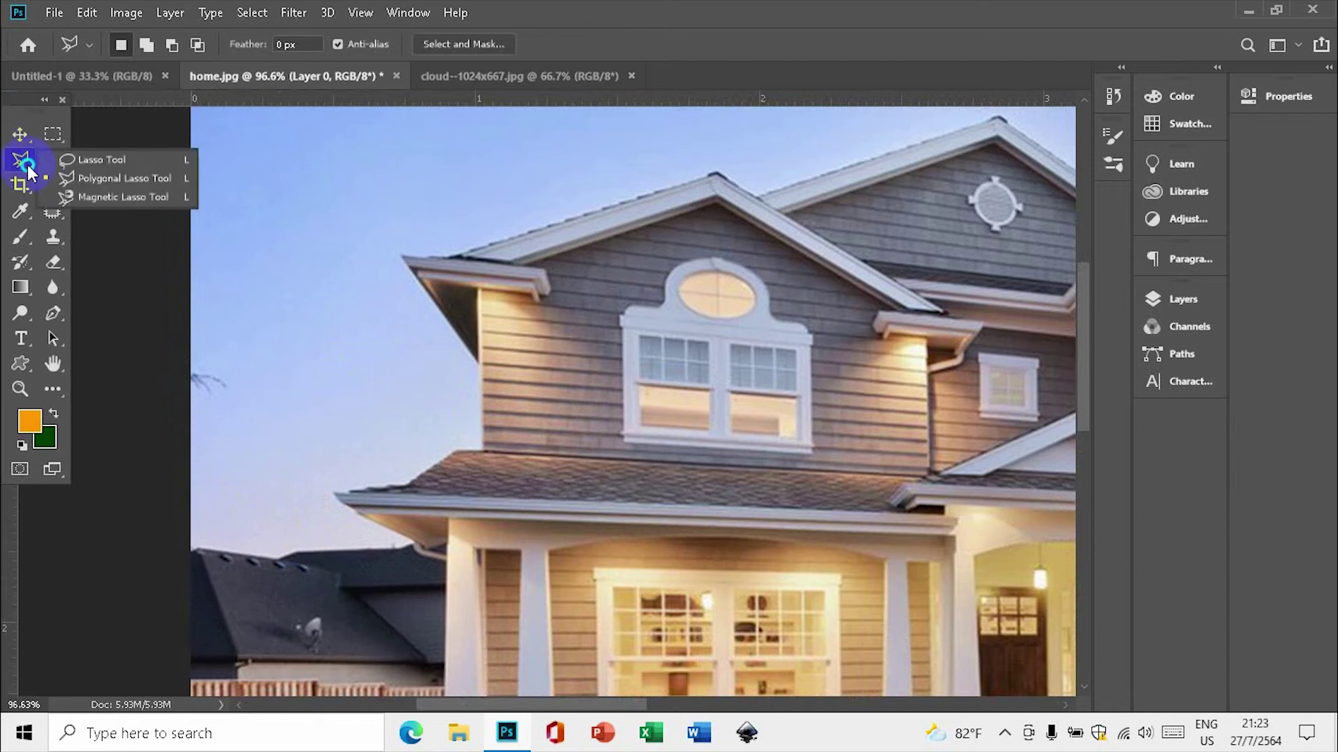
pyautogui.click(149, 179)
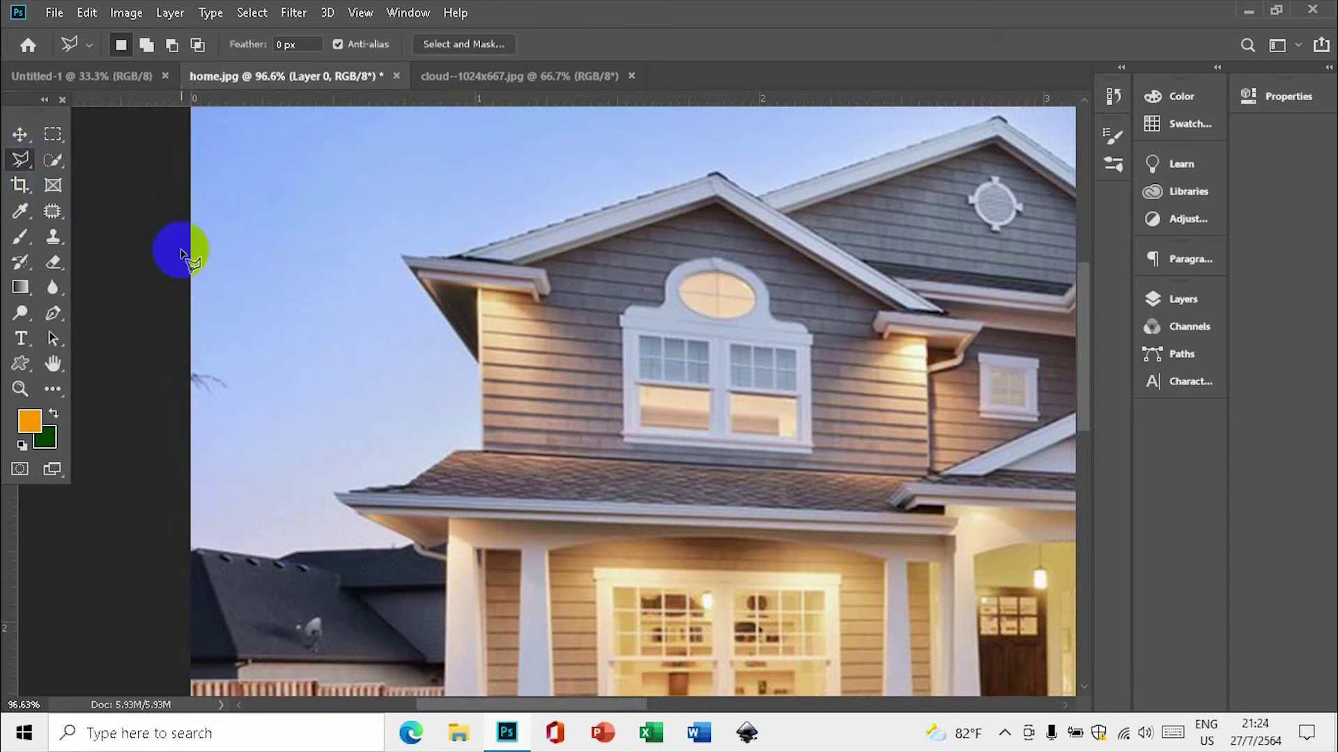
pyautogui.click(195, 548)
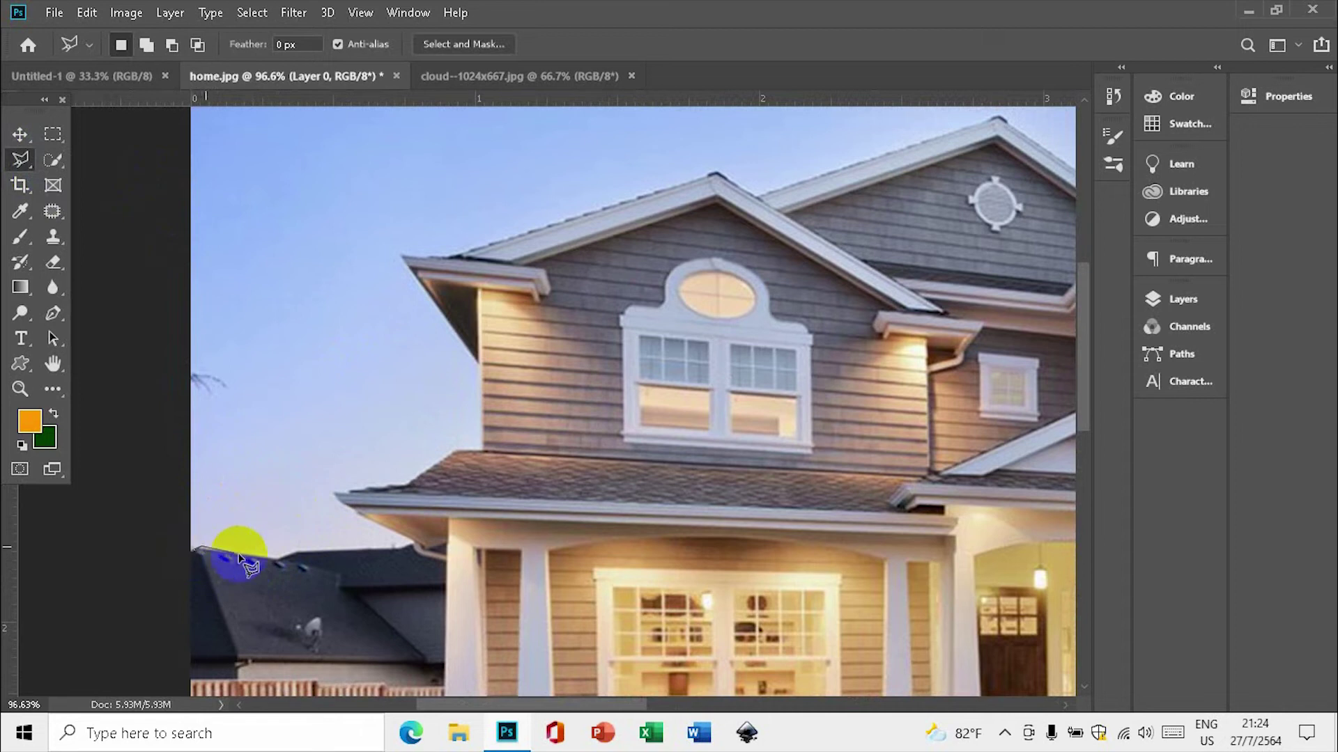
pyautogui.click(279, 559)
pyautogui.click(300, 554)
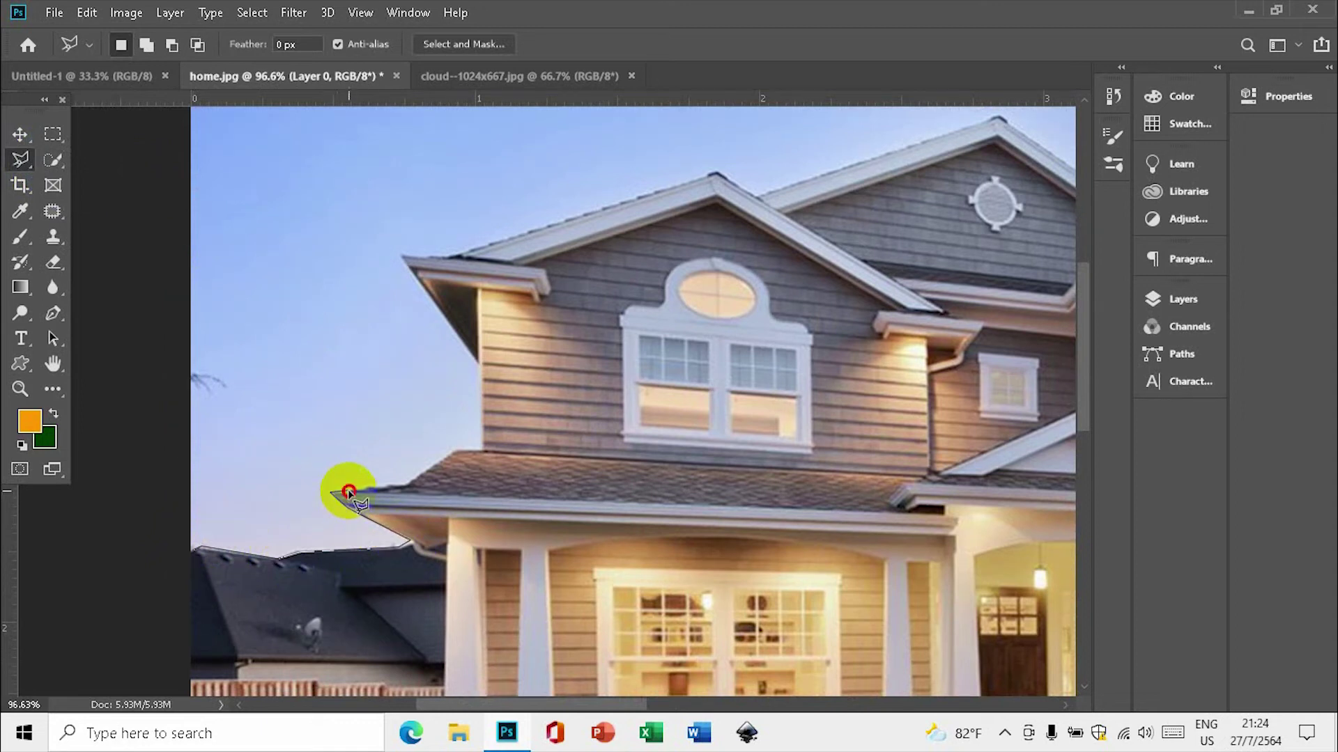
# - Continue the lasso outline along the porch roof, up the side wall and out to the upper eave's tip
pyautogui.click(410, 482)
pyautogui.click(450, 450)
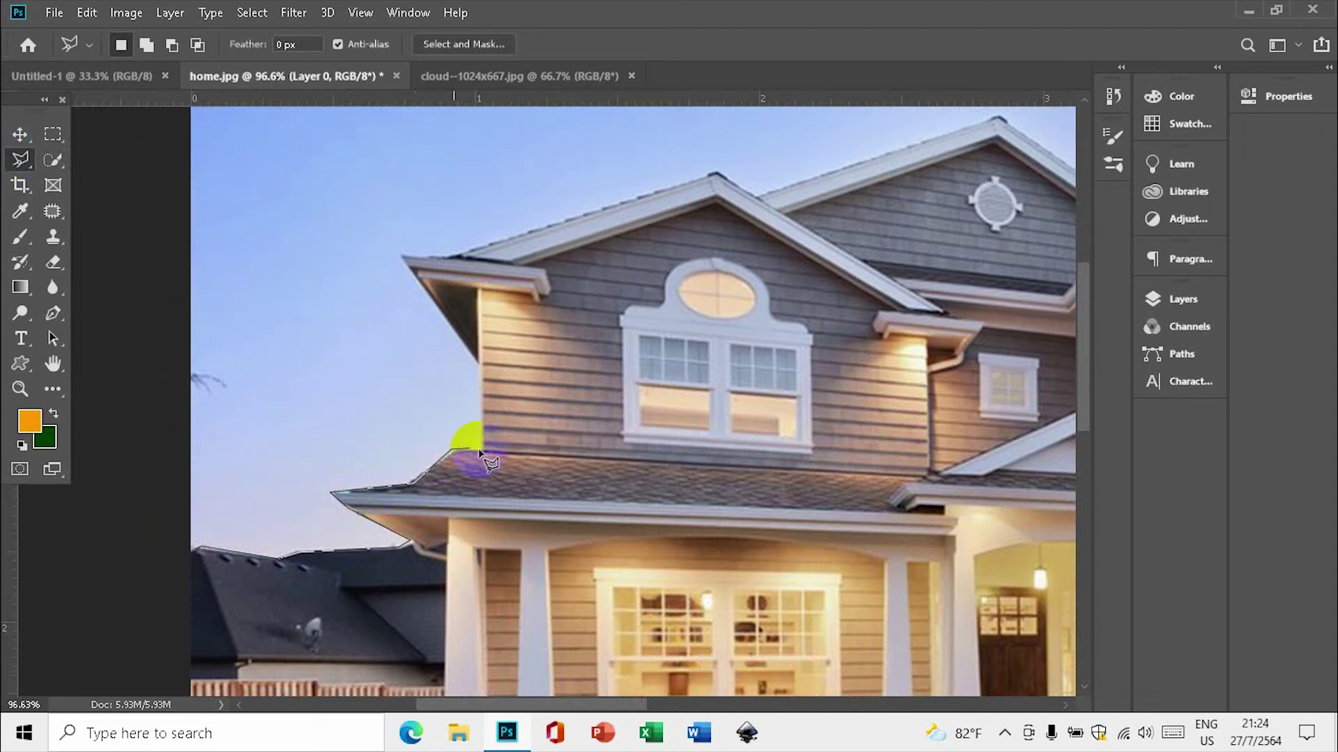
pyautogui.click(483, 451)
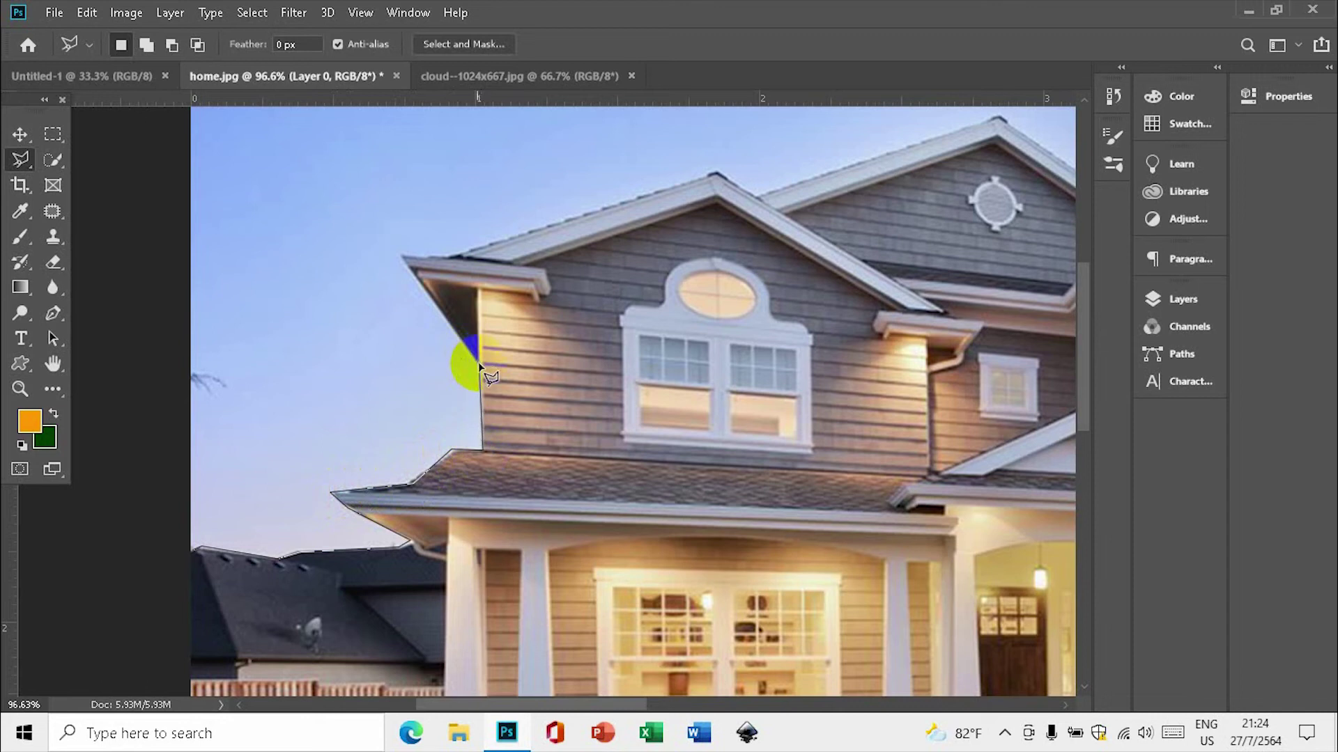
pyautogui.click(480, 364)
pyautogui.click(399, 248)
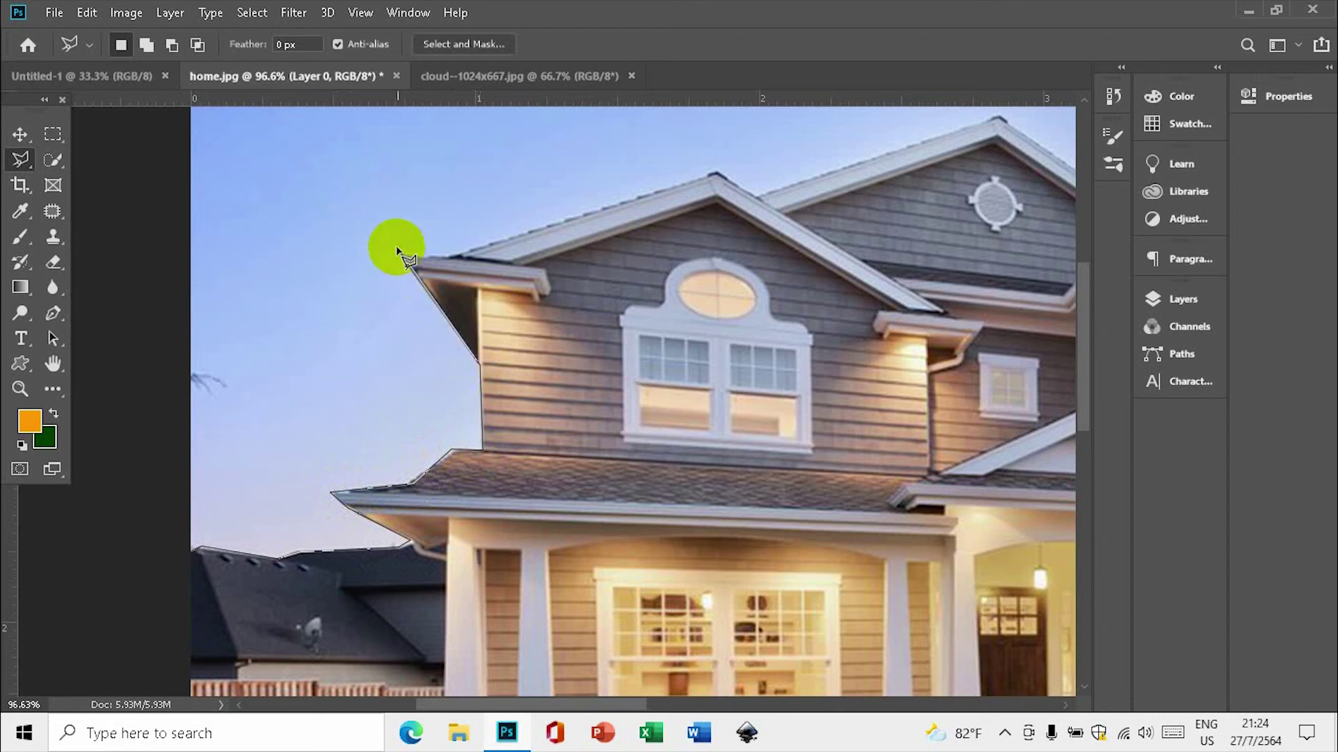
# - Trace the outline over the front gable and up to the peak of the taller gable behind it
pyautogui.click(458, 256)
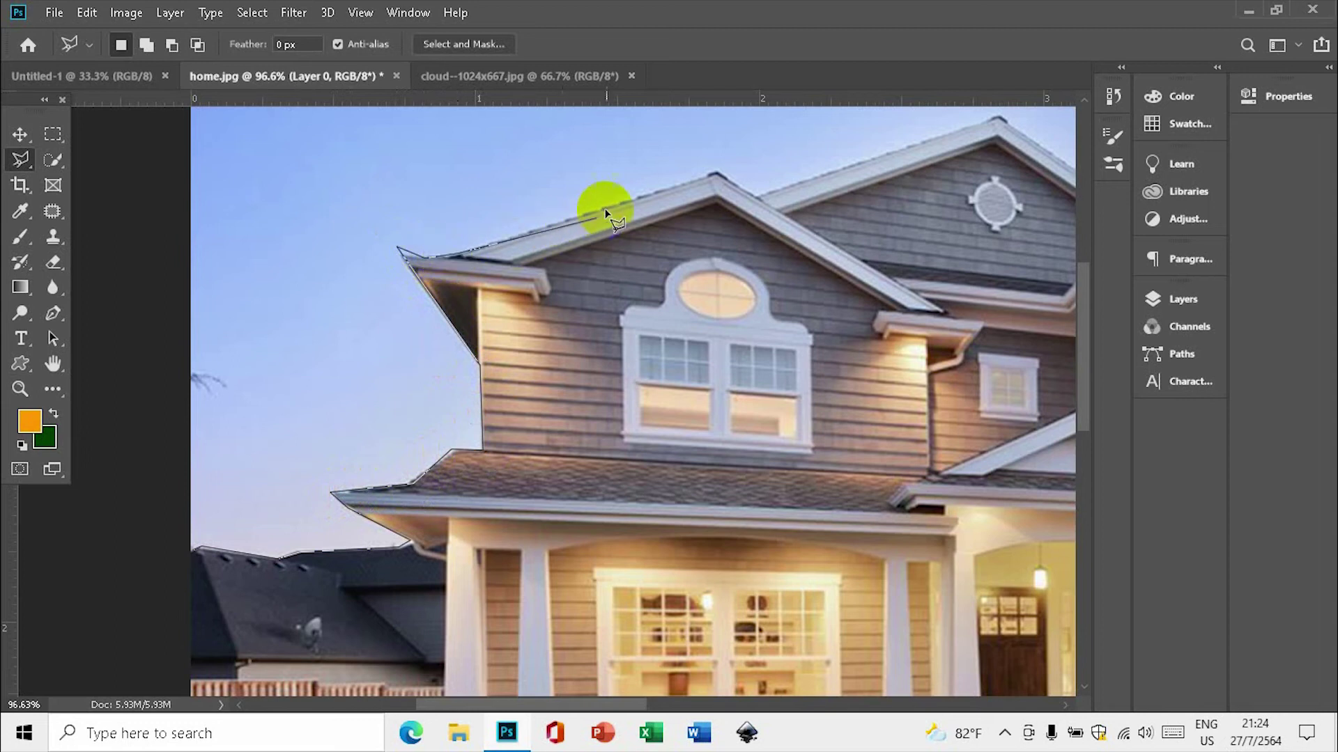
pyautogui.click(719, 172)
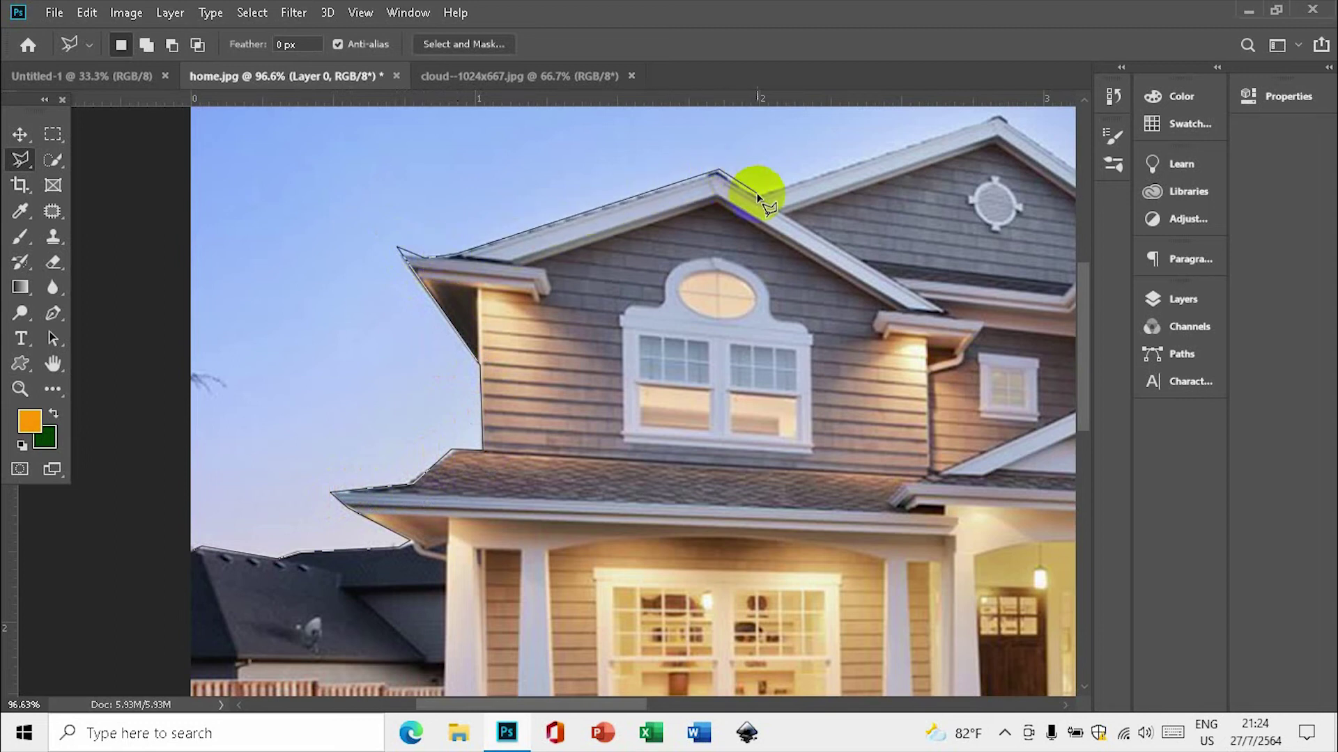
pyautogui.click(757, 195)
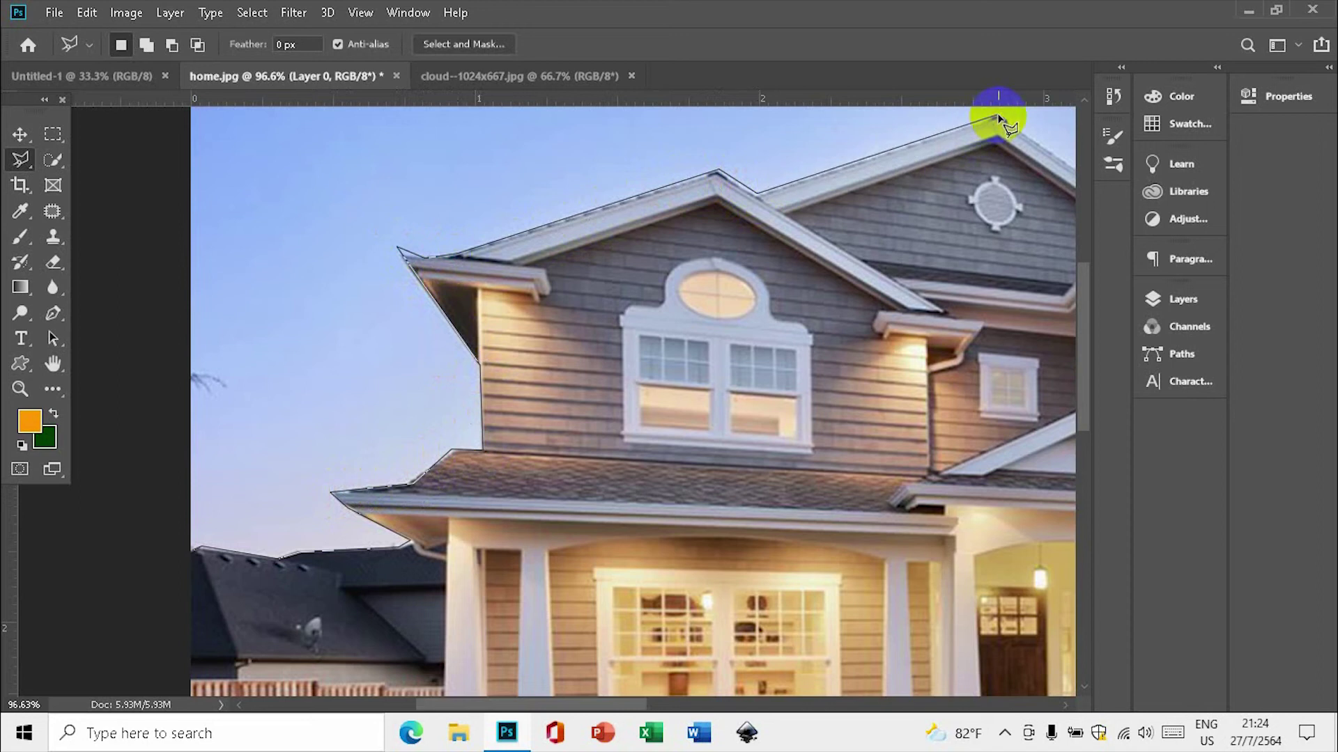
pyautogui.moveTo(1010, 129); pyautogui.dragTo(633, 222)
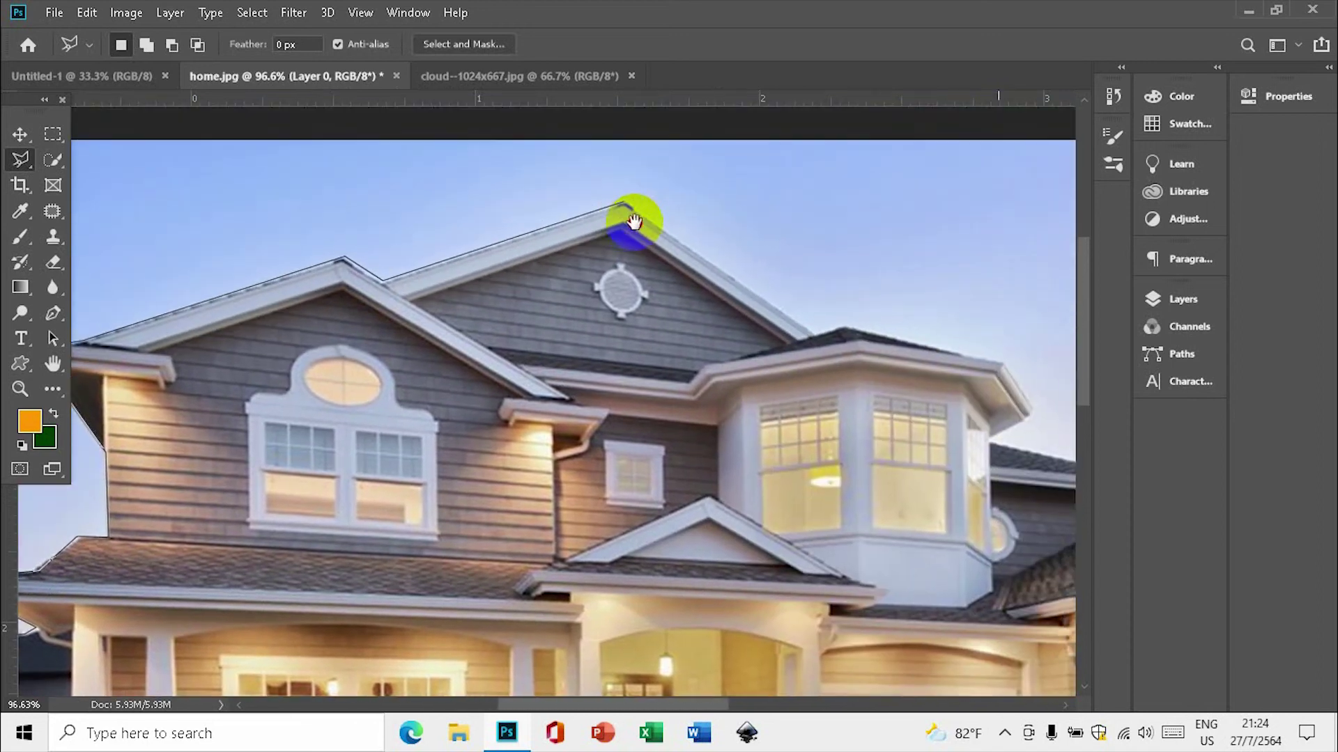
pyautogui.click(625, 204)
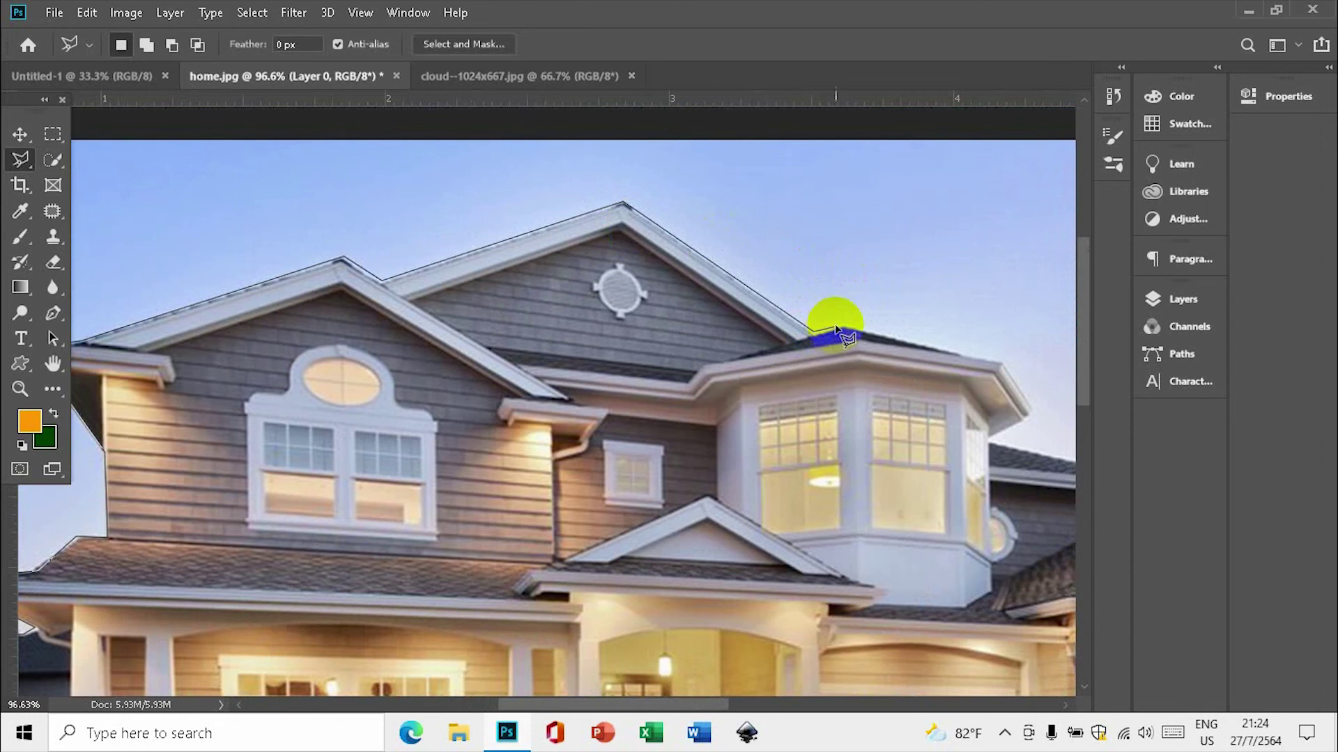
# - Trace the outline down the tall gable and around the bay window tower's roof to its underside
pyautogui.click(843, 326)
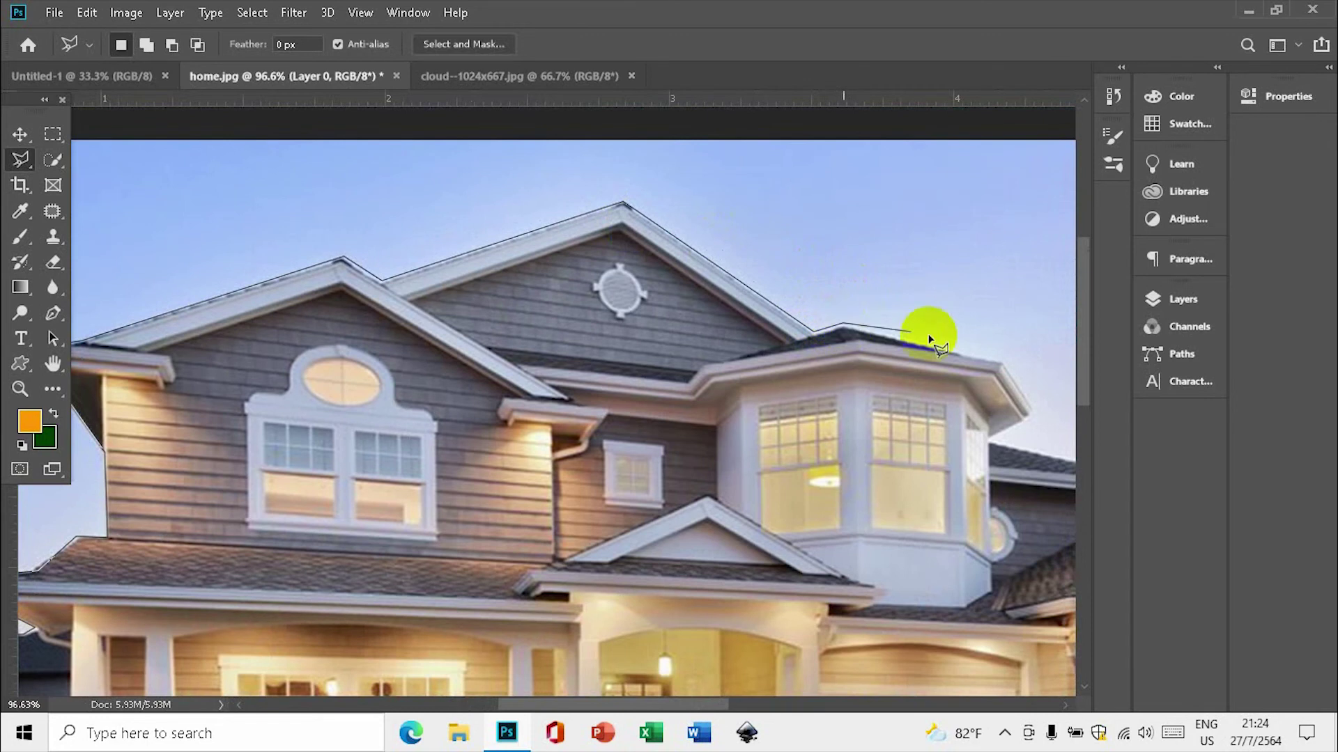
pyautogui.click(1000, 361)
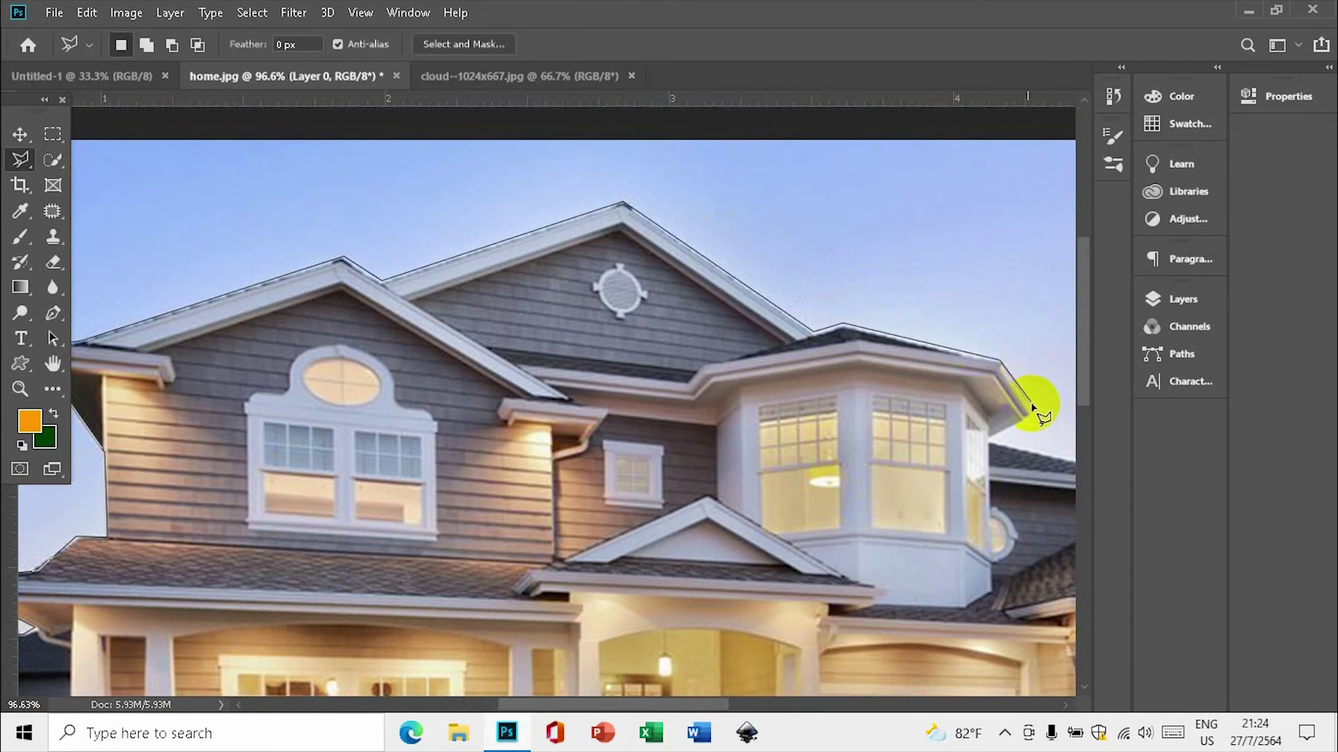
pyautogui.click(1032, 408)
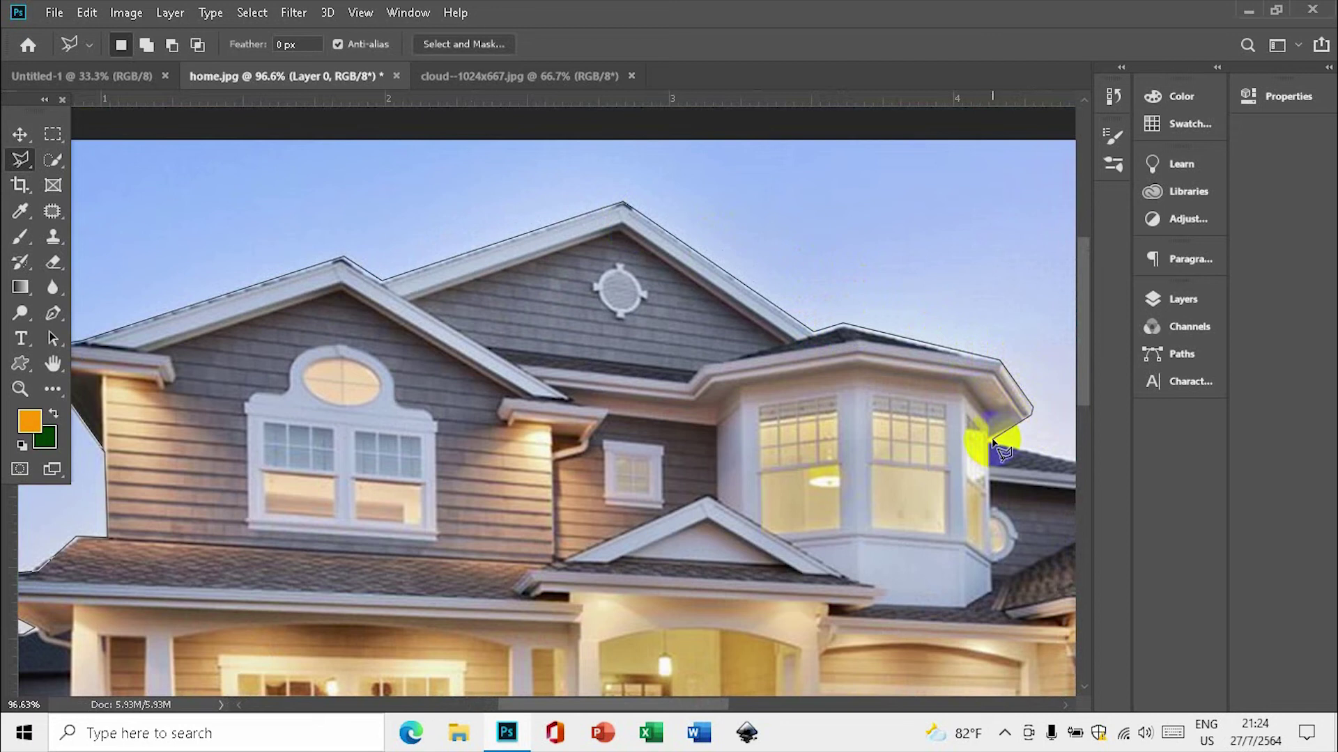
pyautogui.click(993, 440)
# - Extend the outline along the low rear roof and over the garage gable to its right eave
pyautogui.press('space')
pyautogui.moveTo(1044, 448); pyautogui.dragTo(773, 386)
pyautogui.click(920, 430)
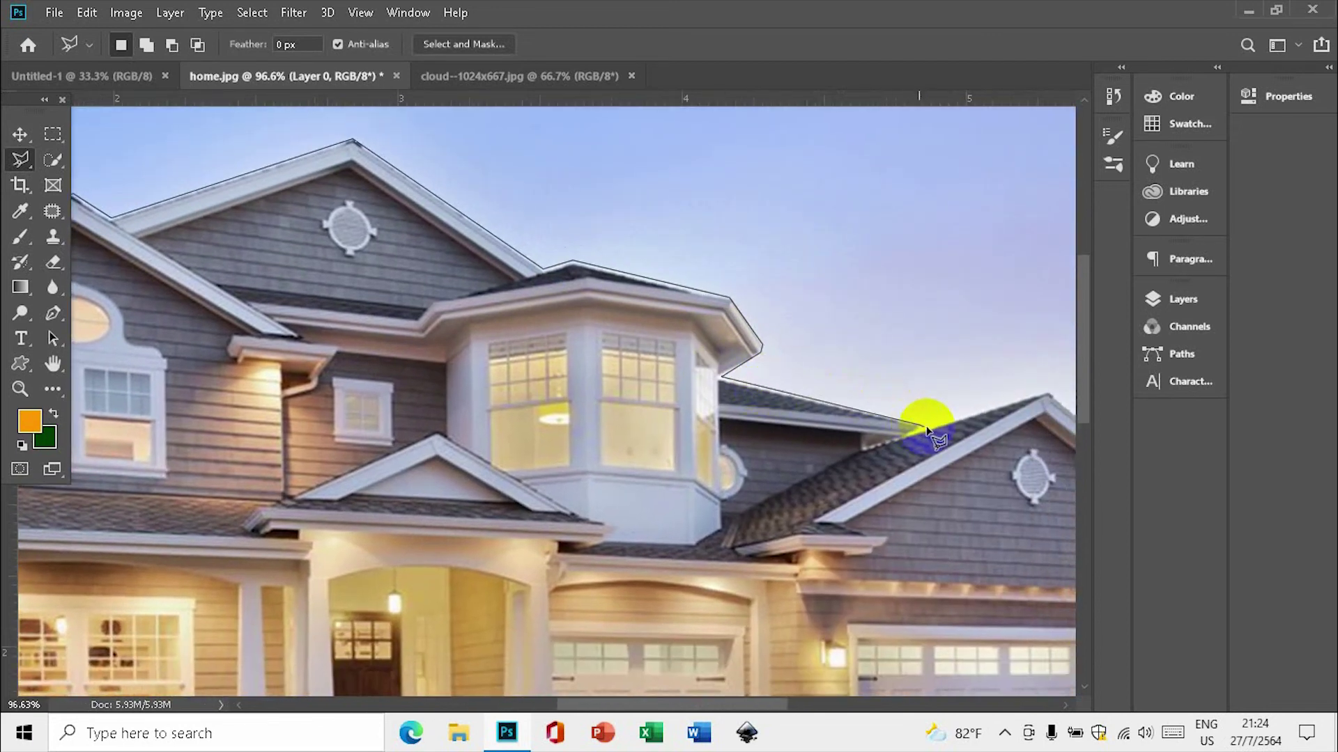
pyautogui.click(1043, 396)
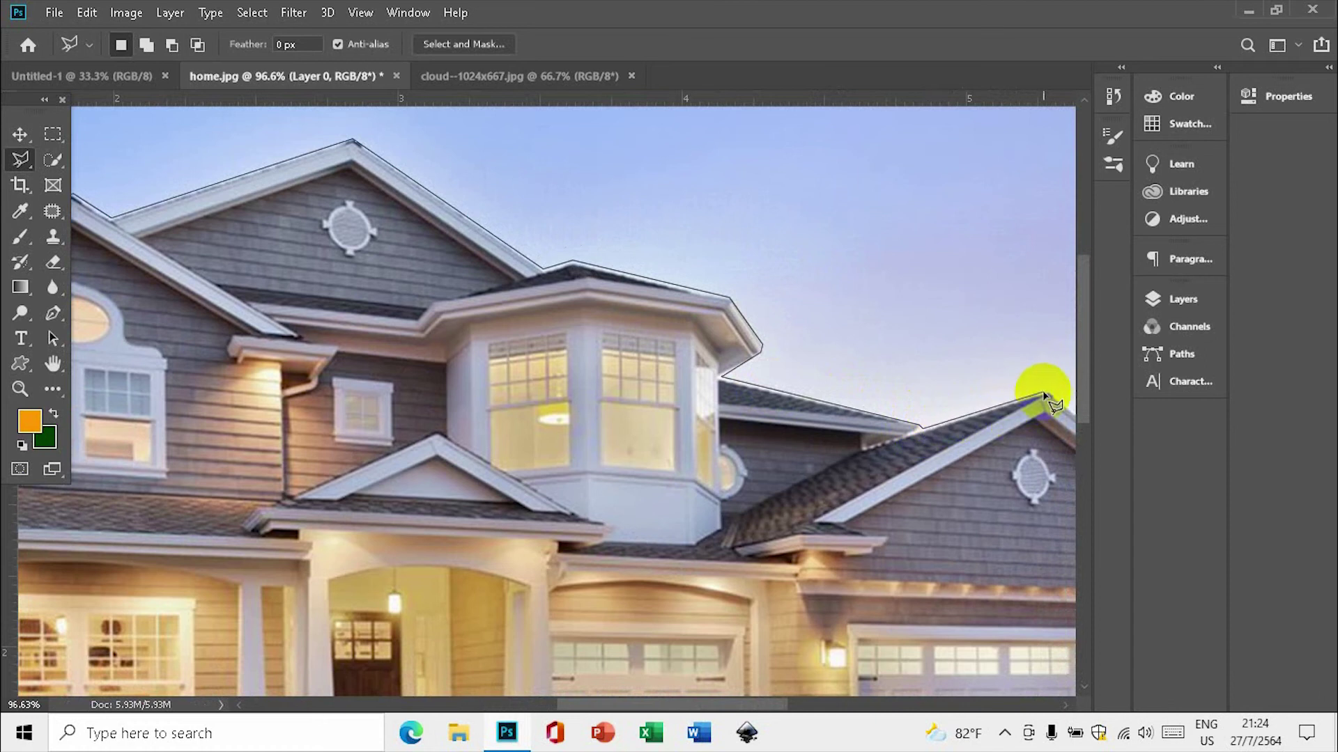
pyautogui.moveTo(1051, 361)
pyautogui.mouseDown()
pyautogui.moveTo(737, 275)
pyautogui.moveTo(705, 301)
pyautogui.mouseUp()
pyautogui.click(858, 453)
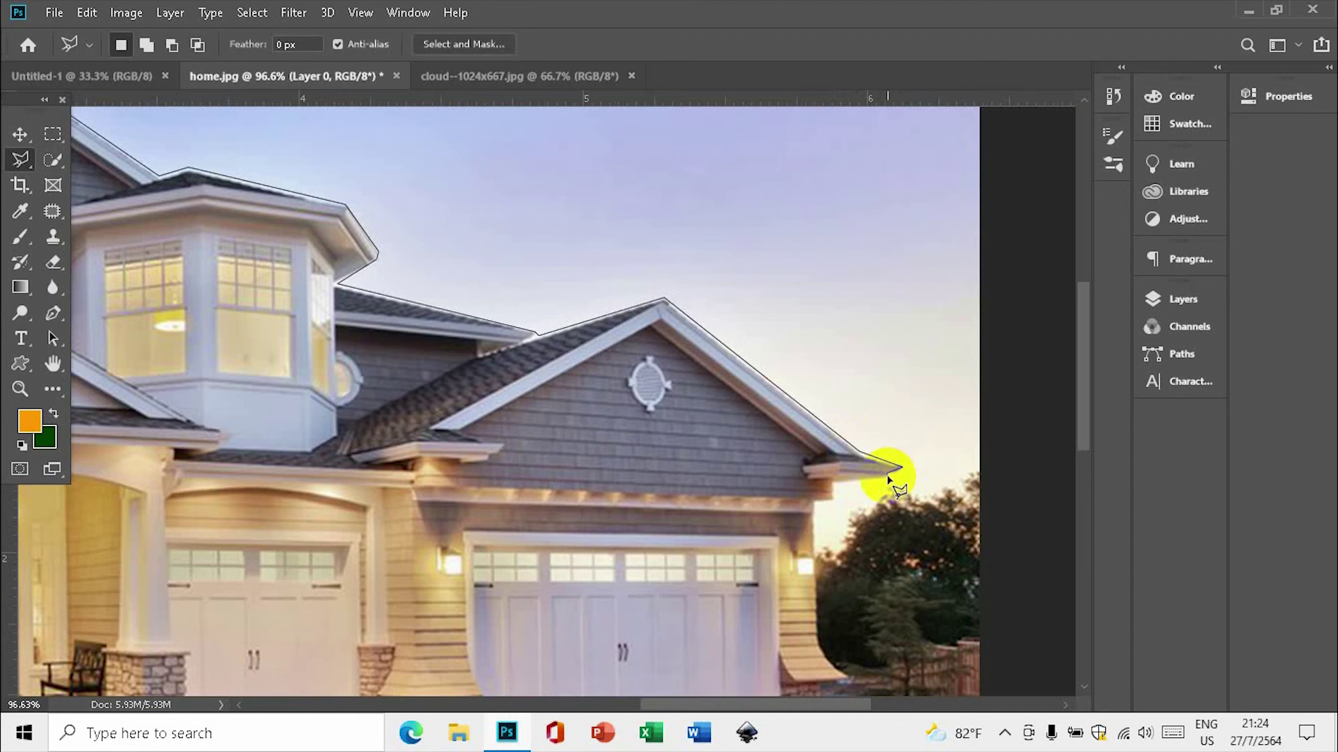
# - Trace the outline under the garage eave, down the wall and across the treetops toward the photo's right edge
pyautogui.click(888, 477)
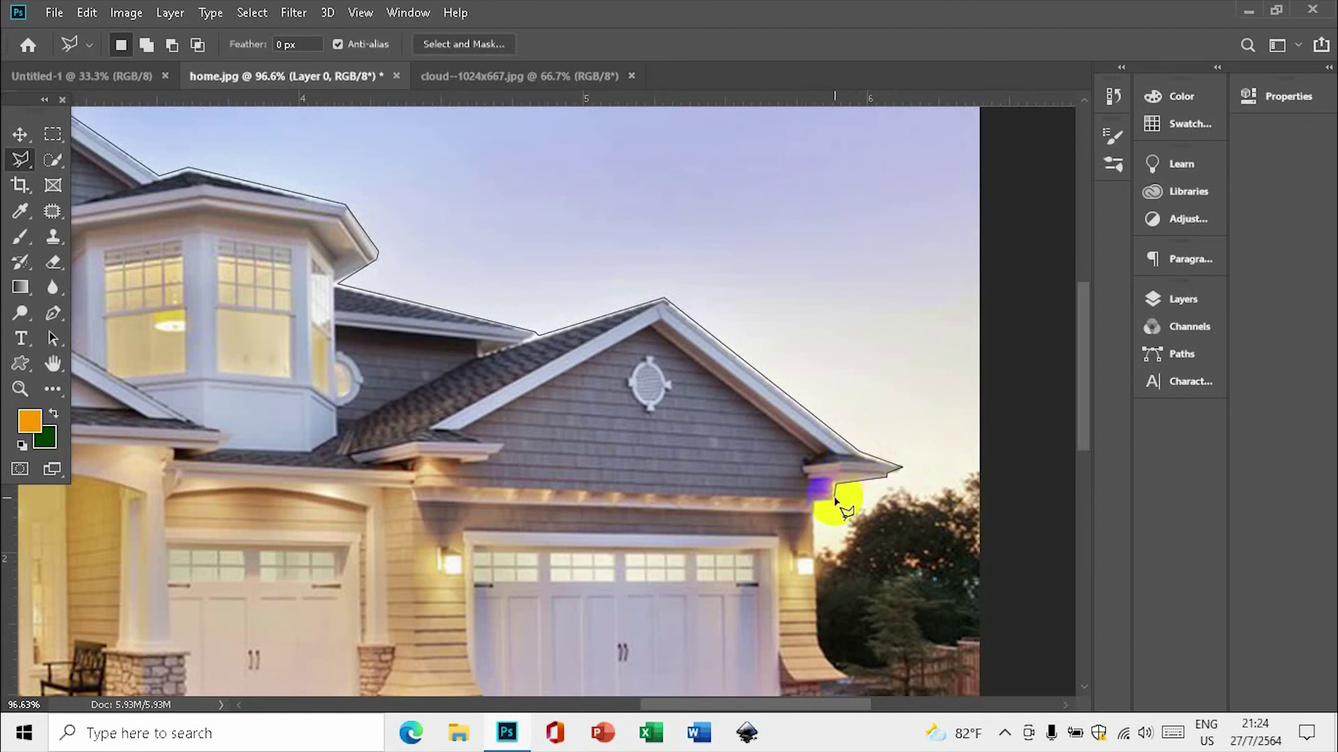
pyautogui.click(815, 504)
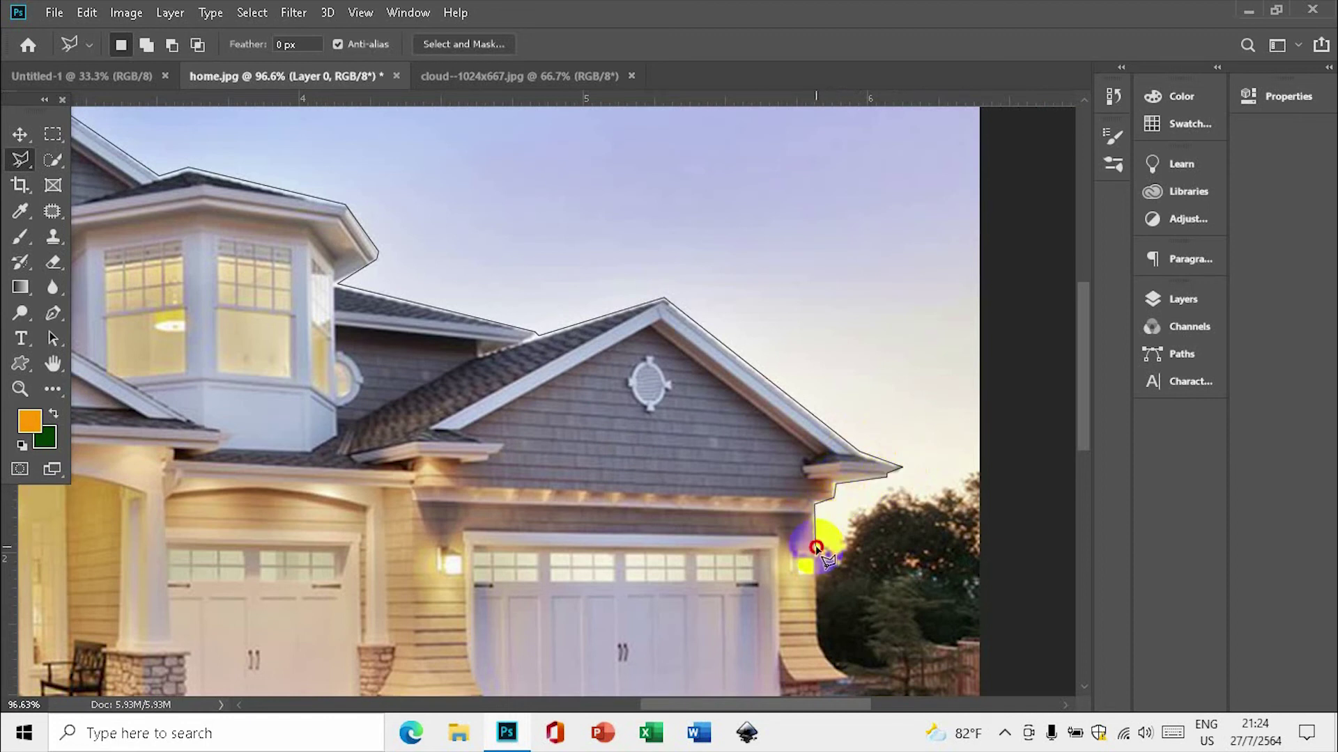
pyautogui.click(820, 545)
pyautogui.click(840, 545)
pyautogui.click(884, 495)
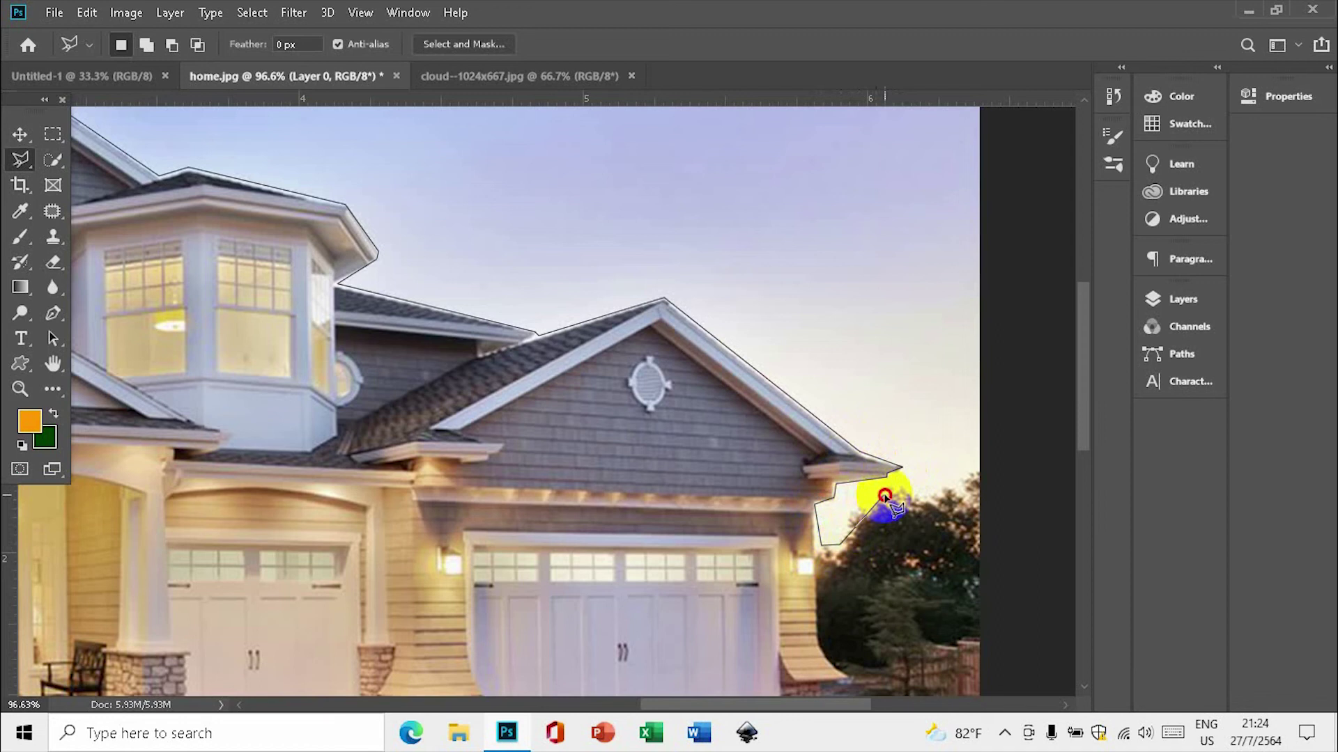
pyautogui.click(940, 501)
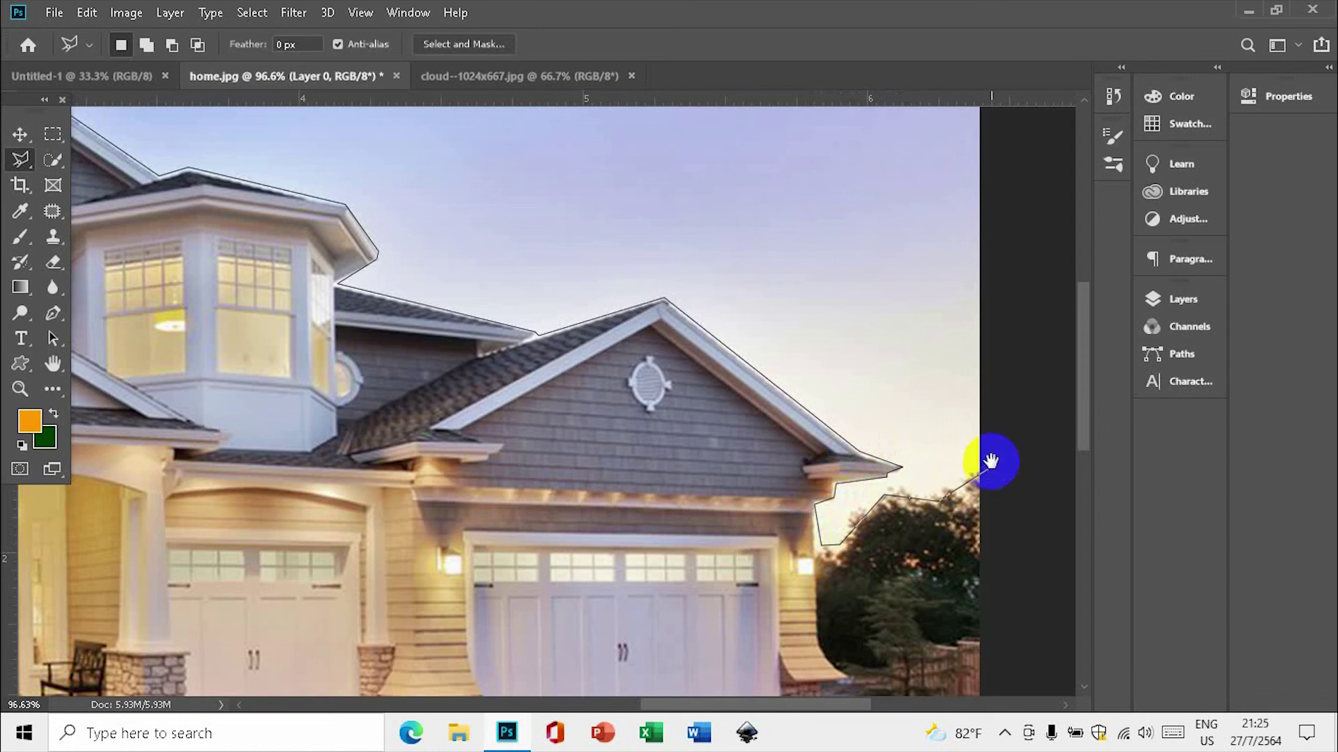
# - Run the outline outside the photo's right, top and left edges and close it at the starting point on the neighbouring roof
pyautogui.moveTo(932, 199); pyautogui.dragTo(933, 501)
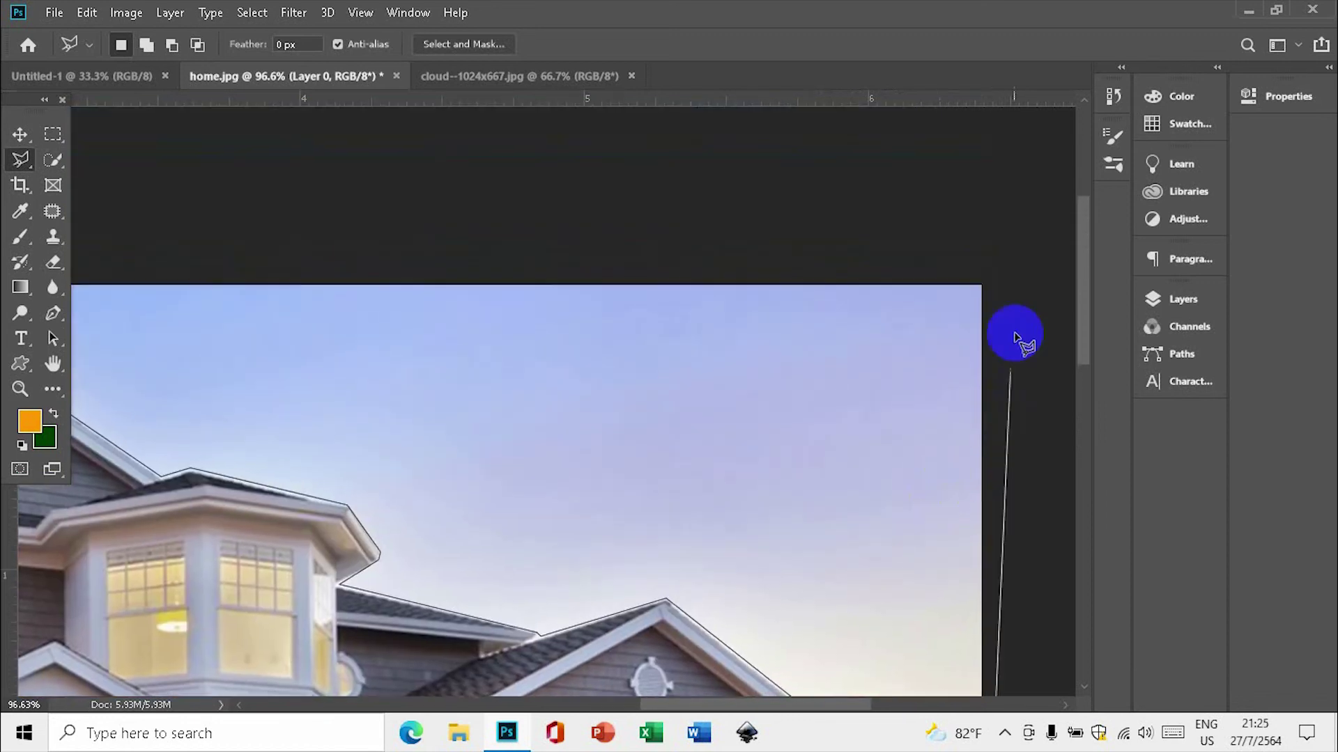
pyautogui.click(999, 253)
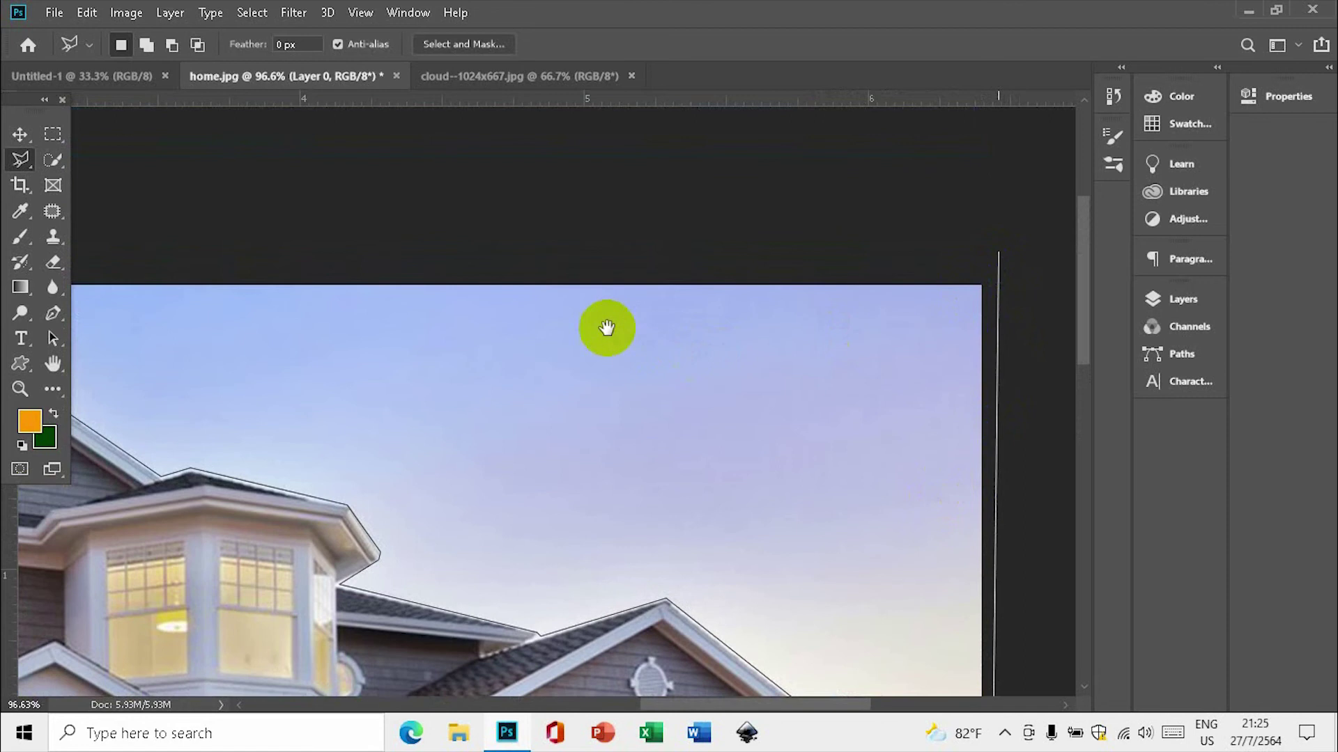
pyautogui.moveTo(508, 343); pyautogui.dragTo(1173, 416)
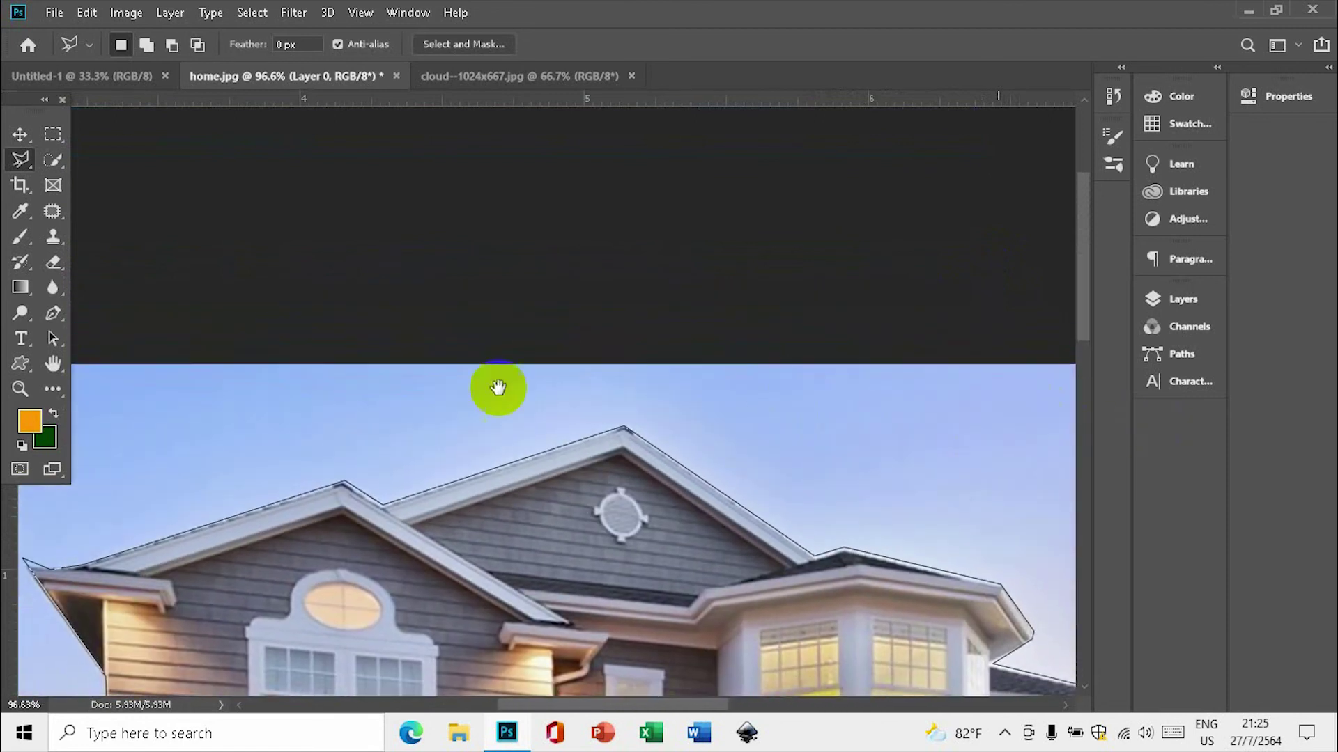
pyautogui.moveTo(498, 387)
pyautogui.mouseDown()
pyautogui.moveTo(390, 438)
pyautogui.moveTo(854, 471)
pyautogui.mouseUp()
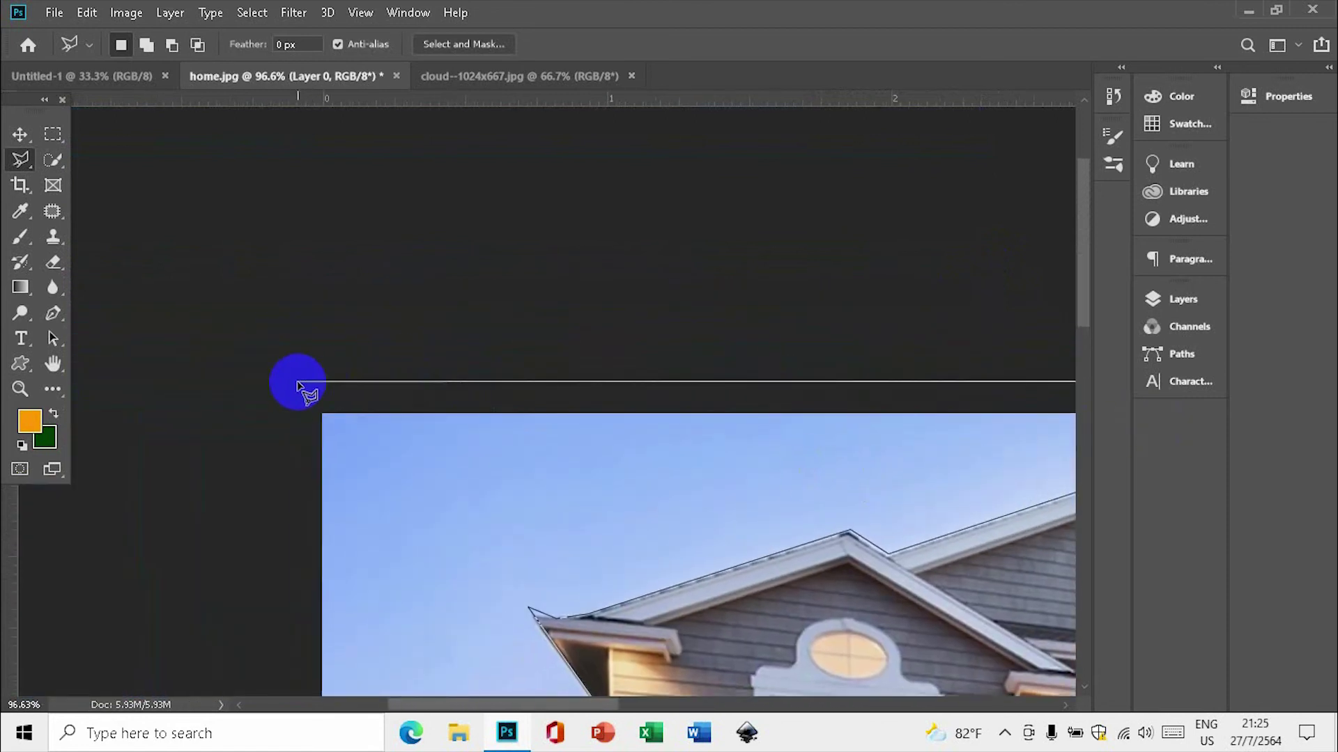
pyautogui.moveTo(420, 567); pyautogui.dragTo(424, 218)
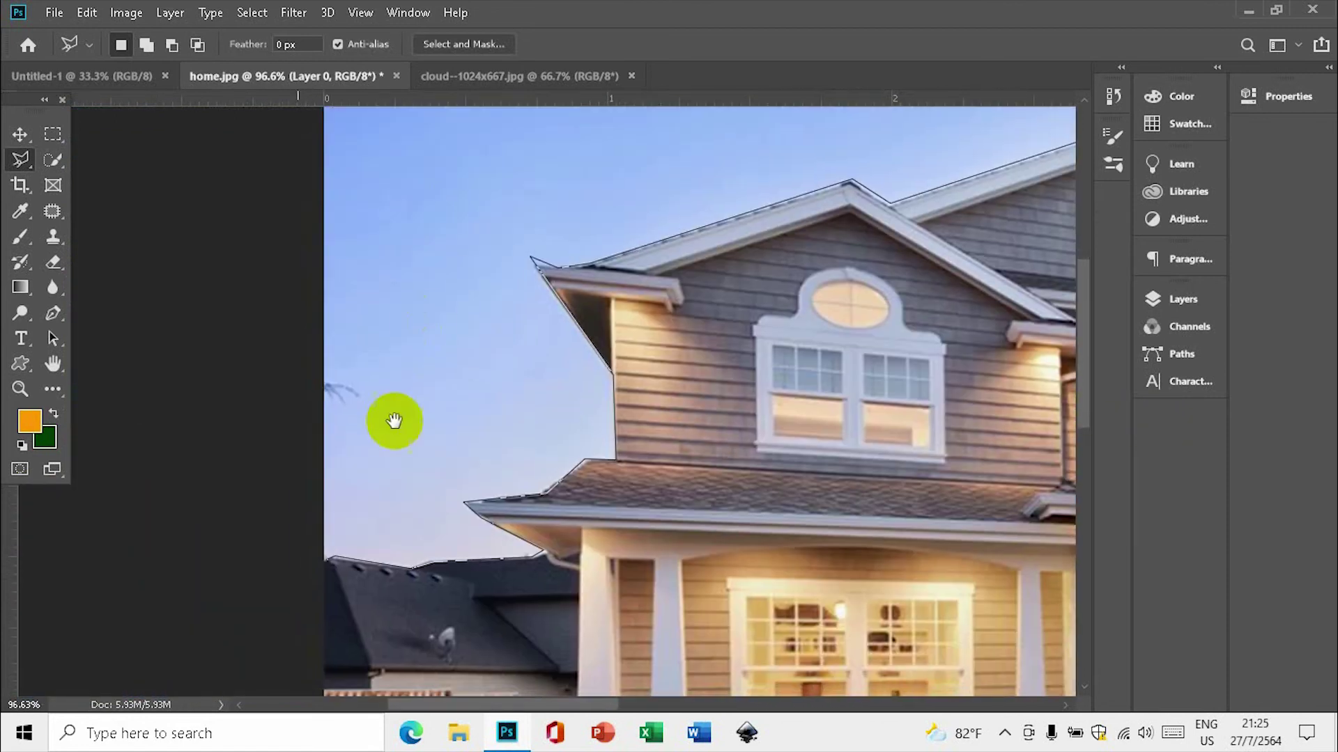
pyautogui.moveTo(388, 418); pyautogui.dragTo(397, 357)
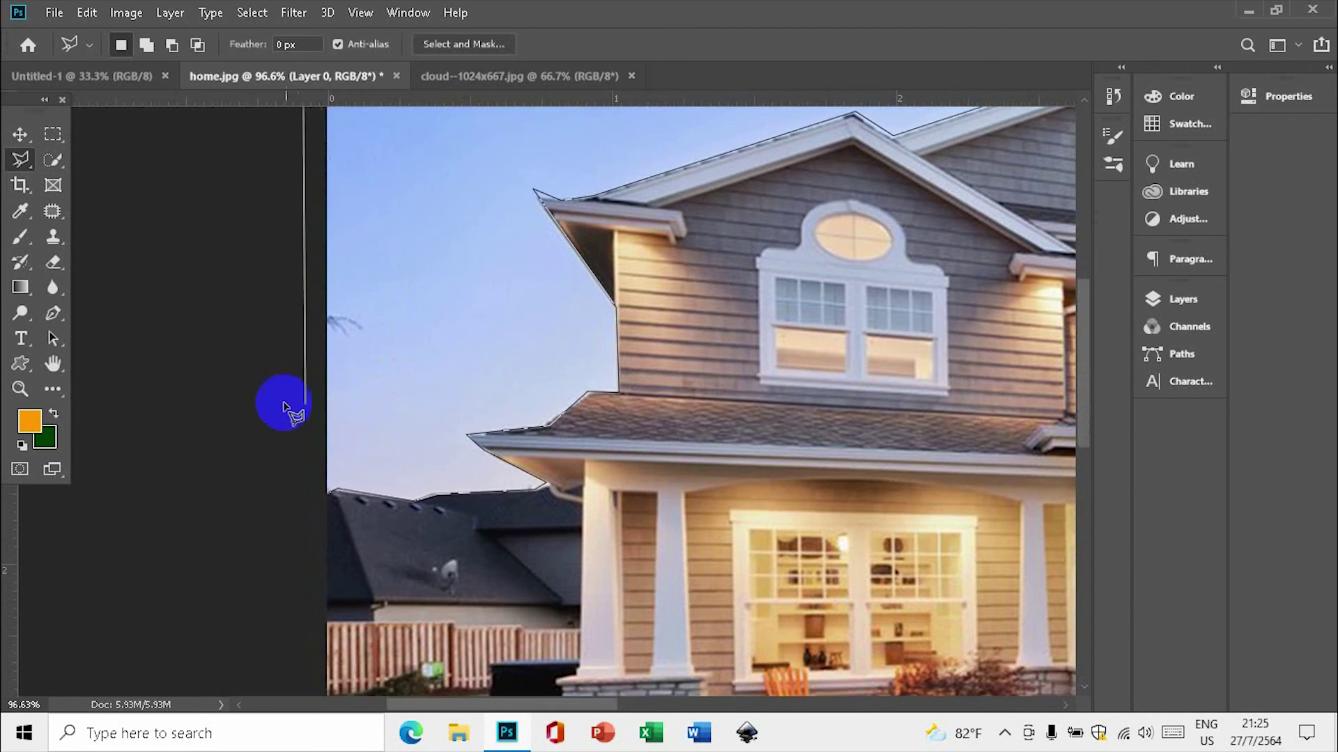
pyautogui.click(314, 490)
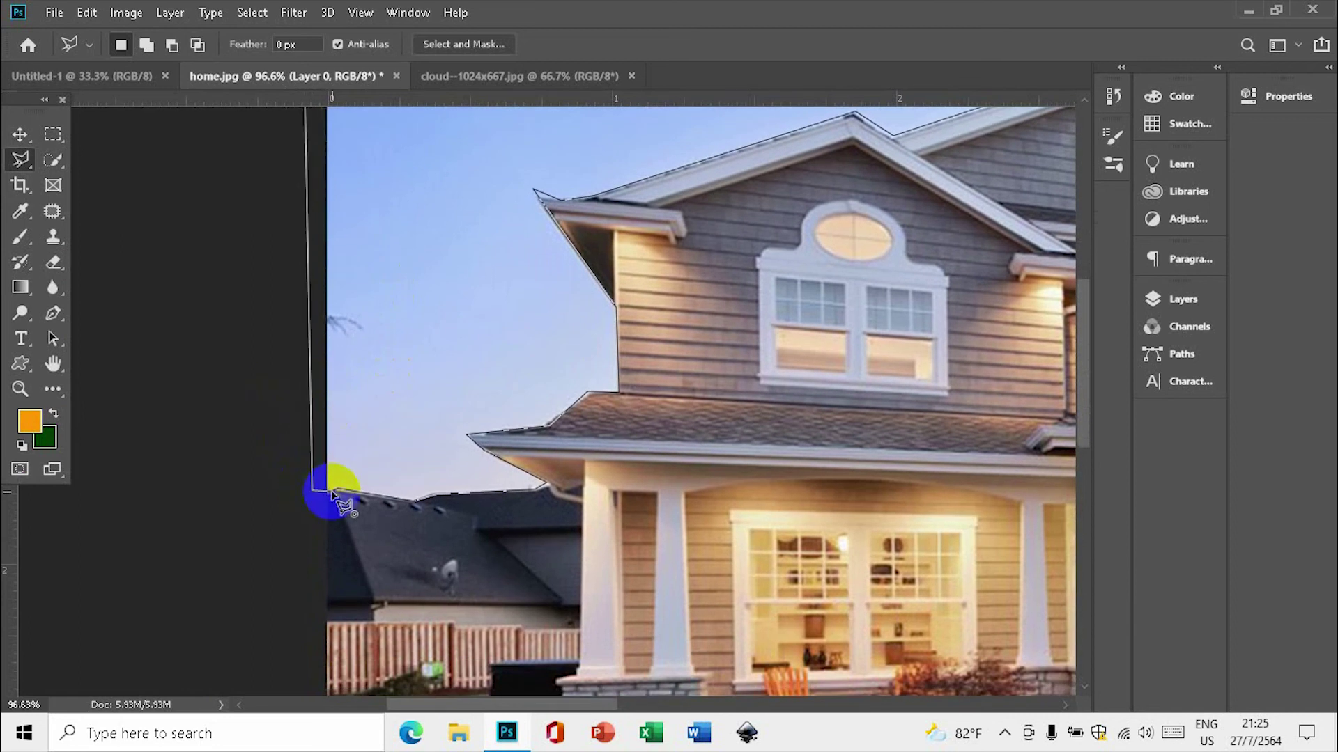
pyautogui.click(333, 495)
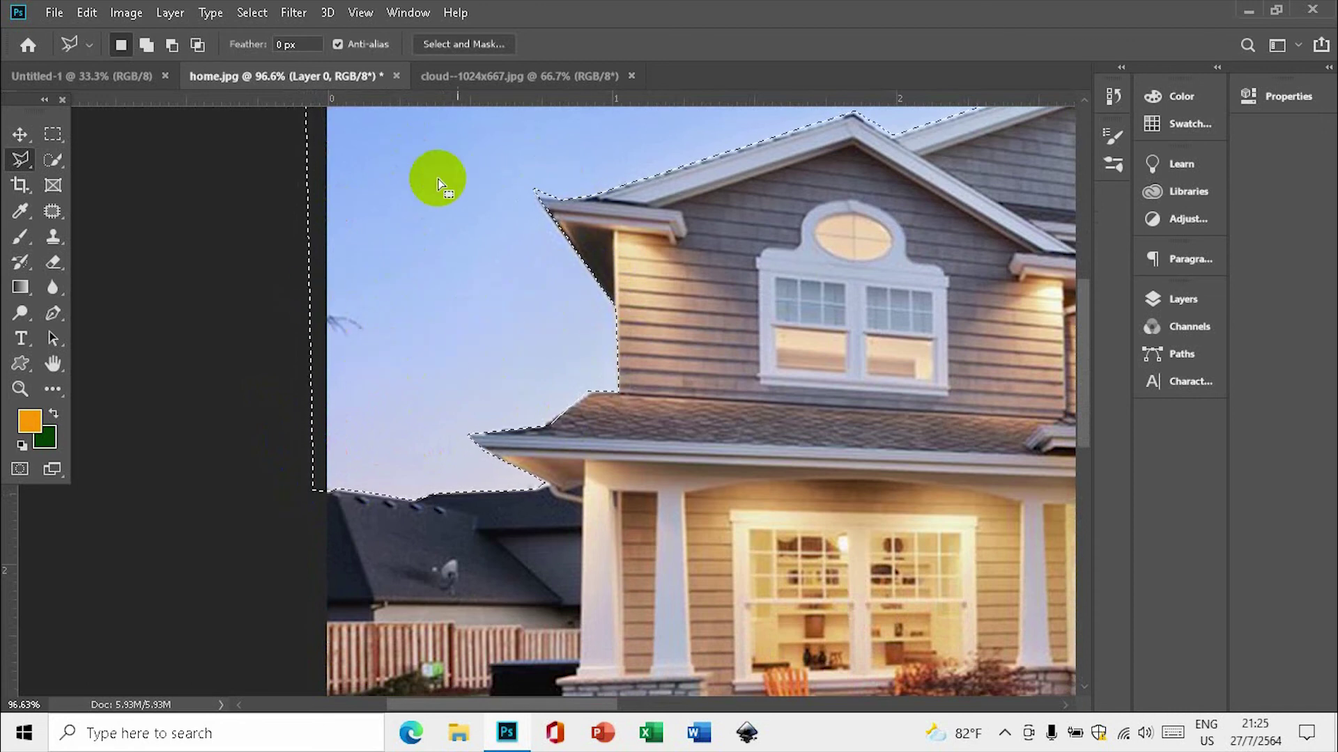
# - Select the entire cloud--1024x667.jpg image and copy it
pyautogui.click(280, 45)
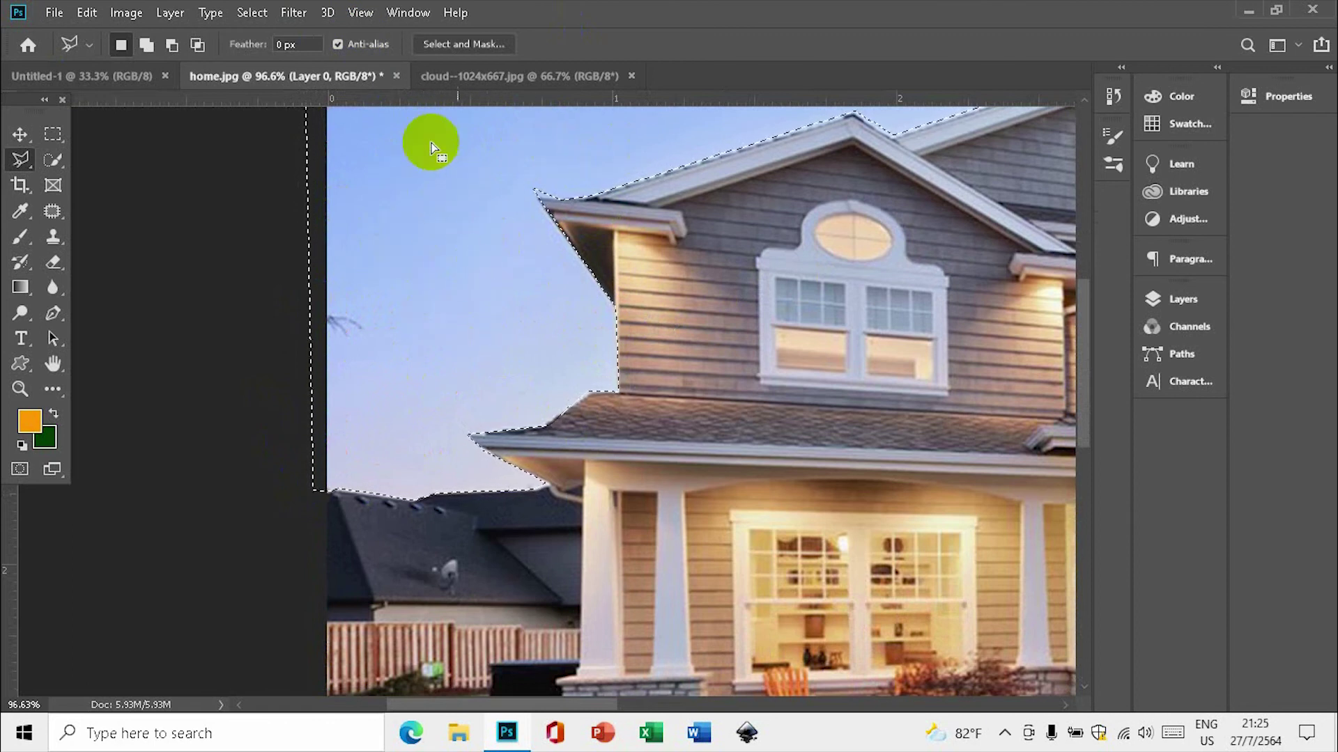
pyautogui.click(537, 76)
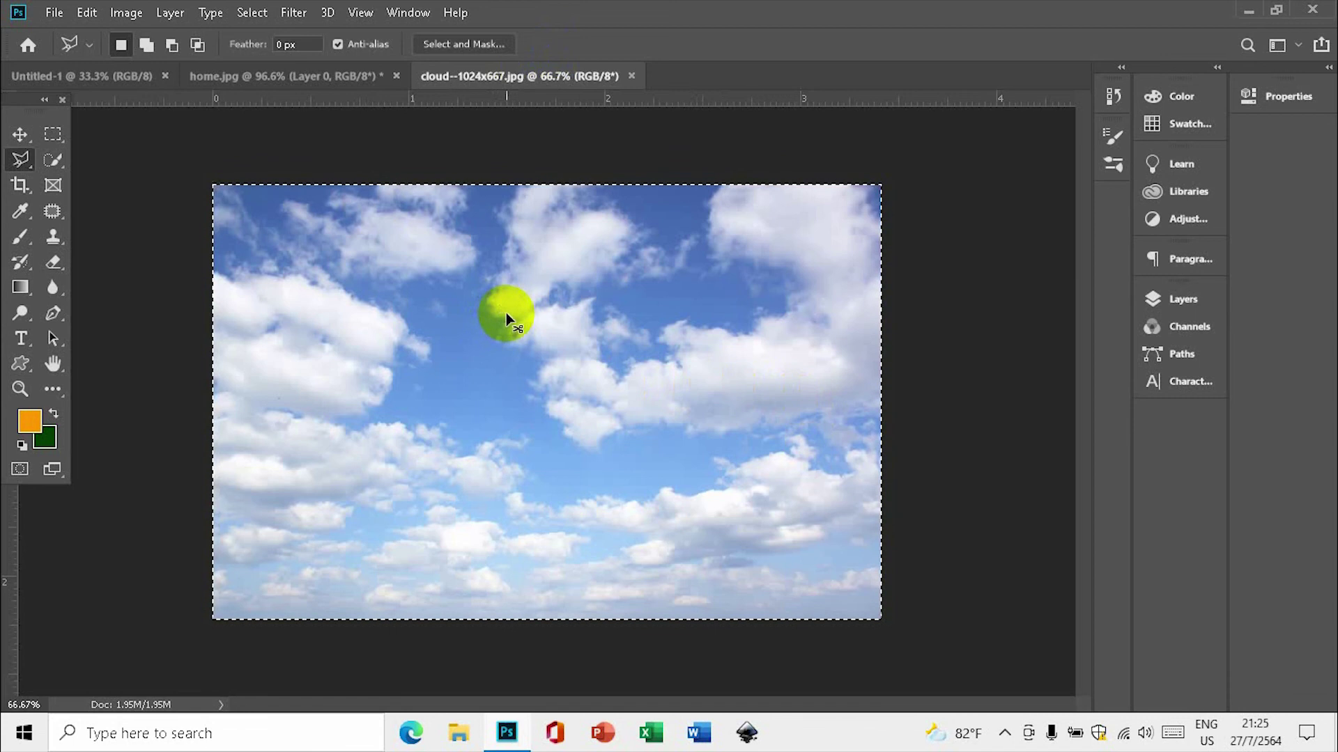
pyautogui.click(507, 316)
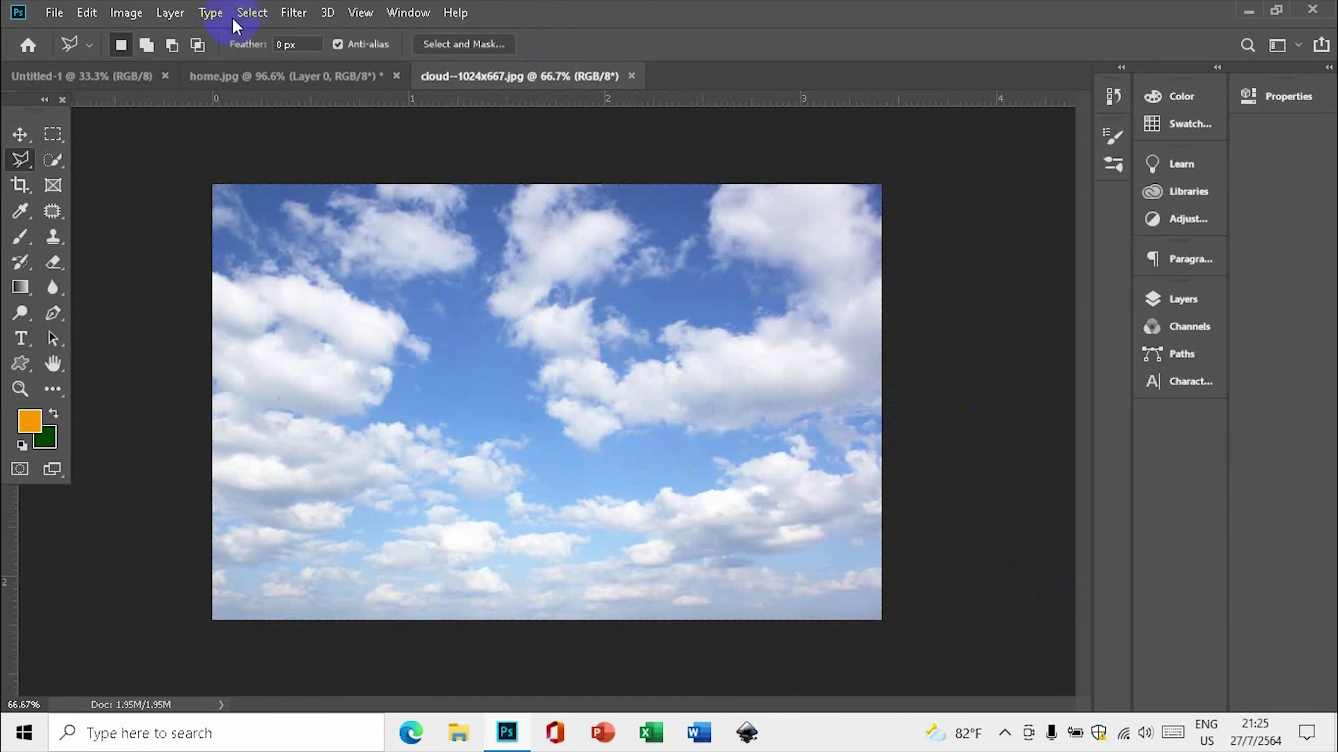
pyautogui.click(264, 15)
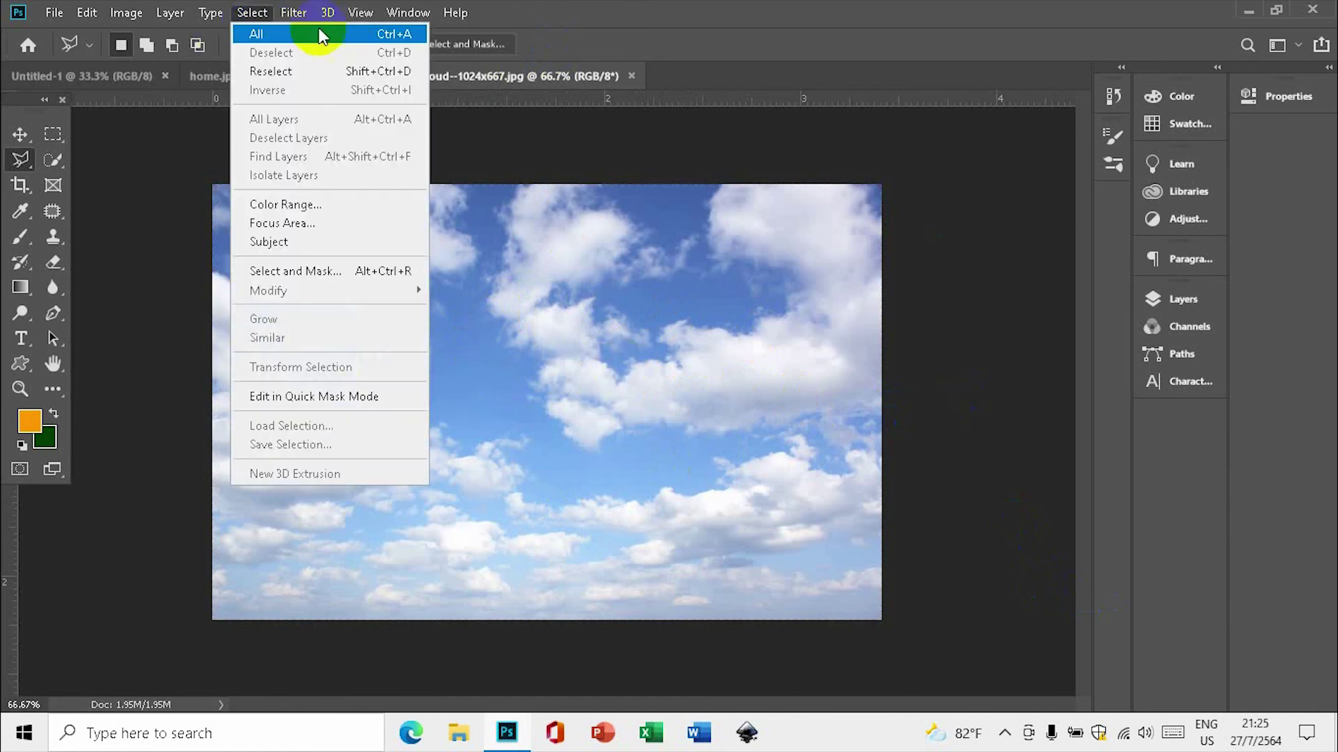
pyautogui.click(258, 34)
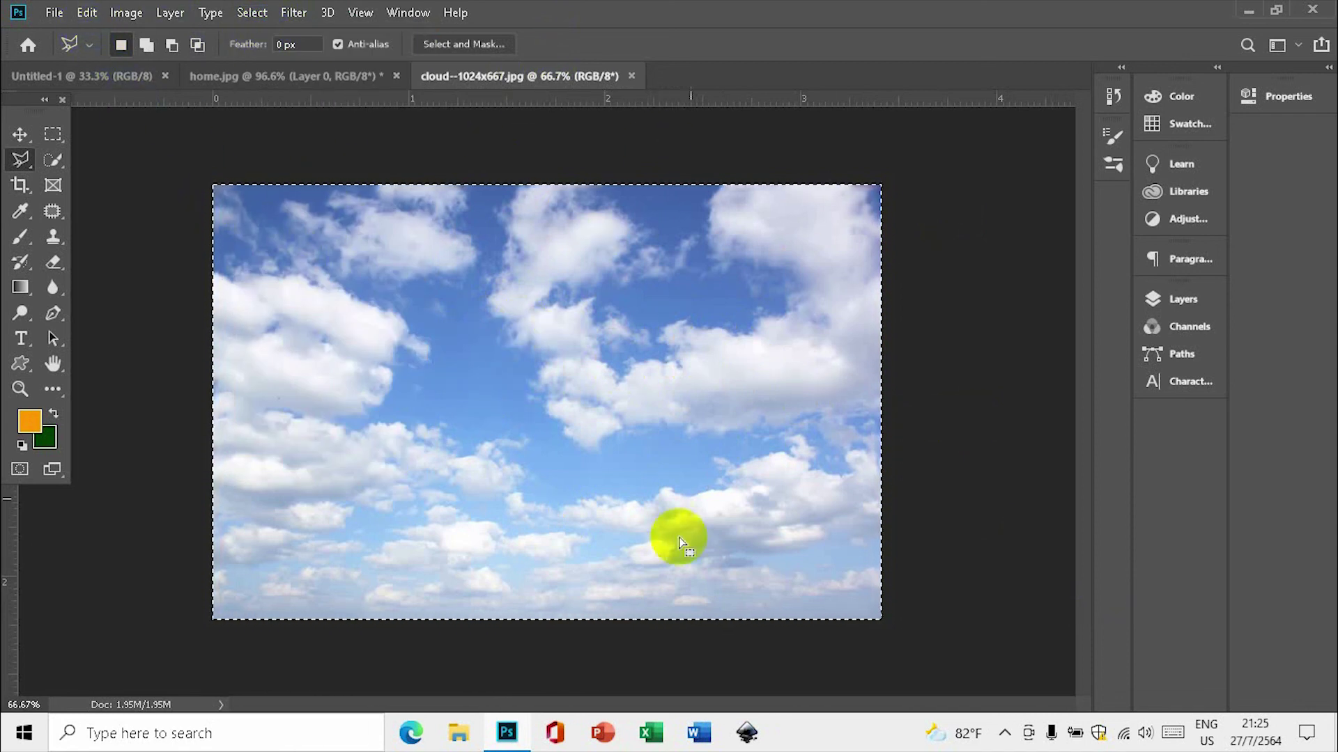
pyautogui.click(89, 14)
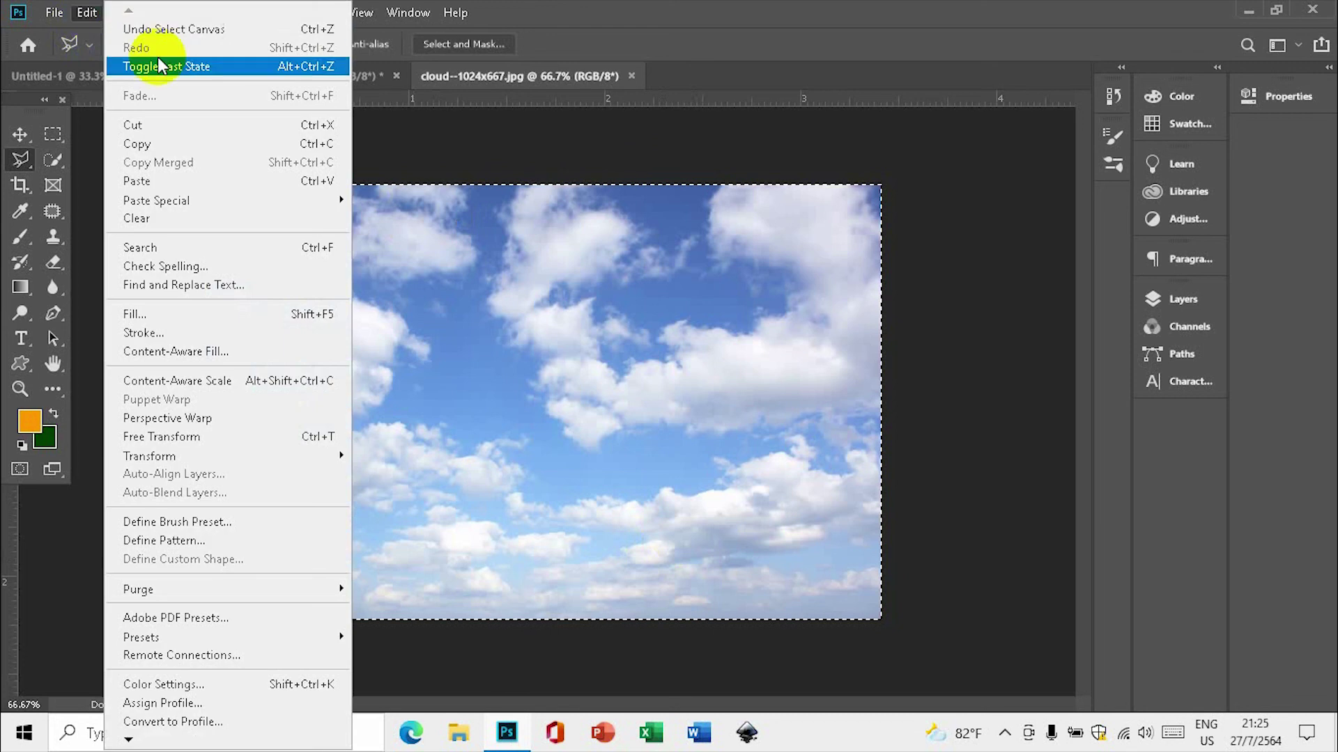
pyautogui.click(177, 145)
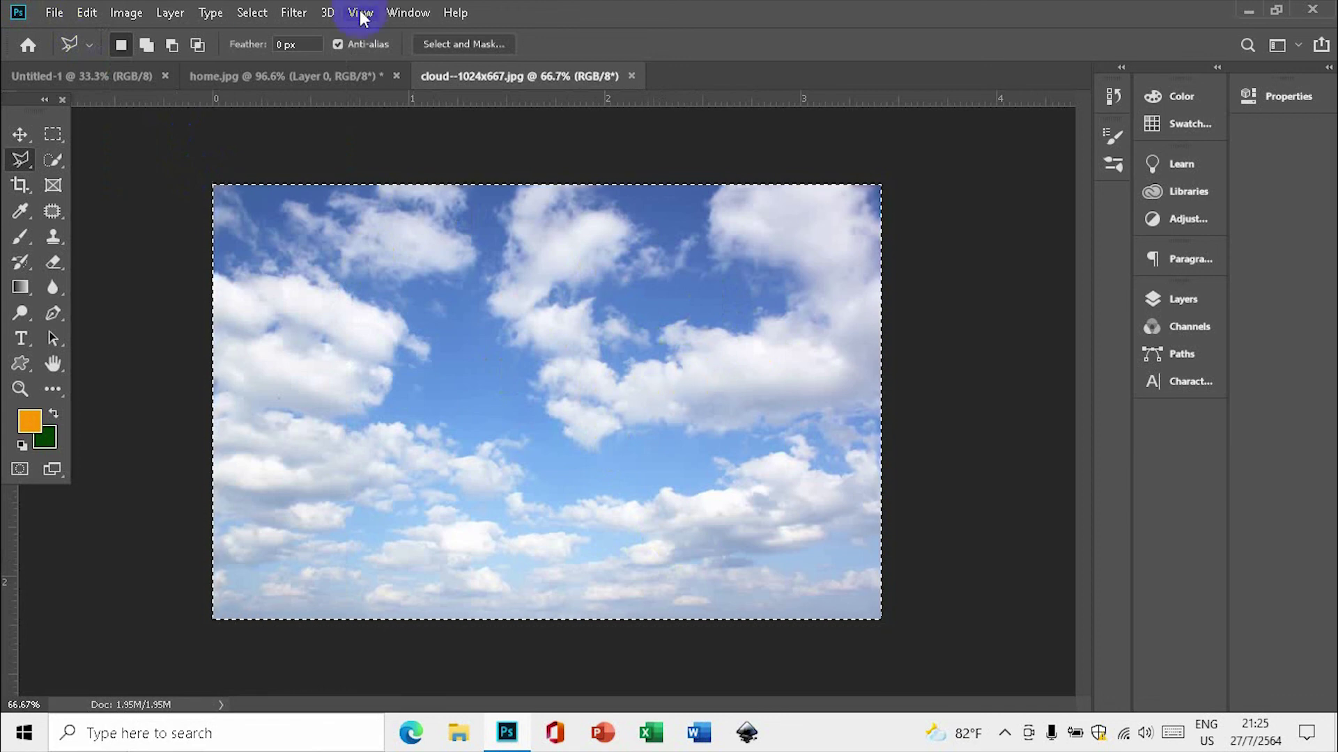
# - Paste the copied clouds into the sky selection of home.jpg with Paste Into
pyautogui.click(335, 76)
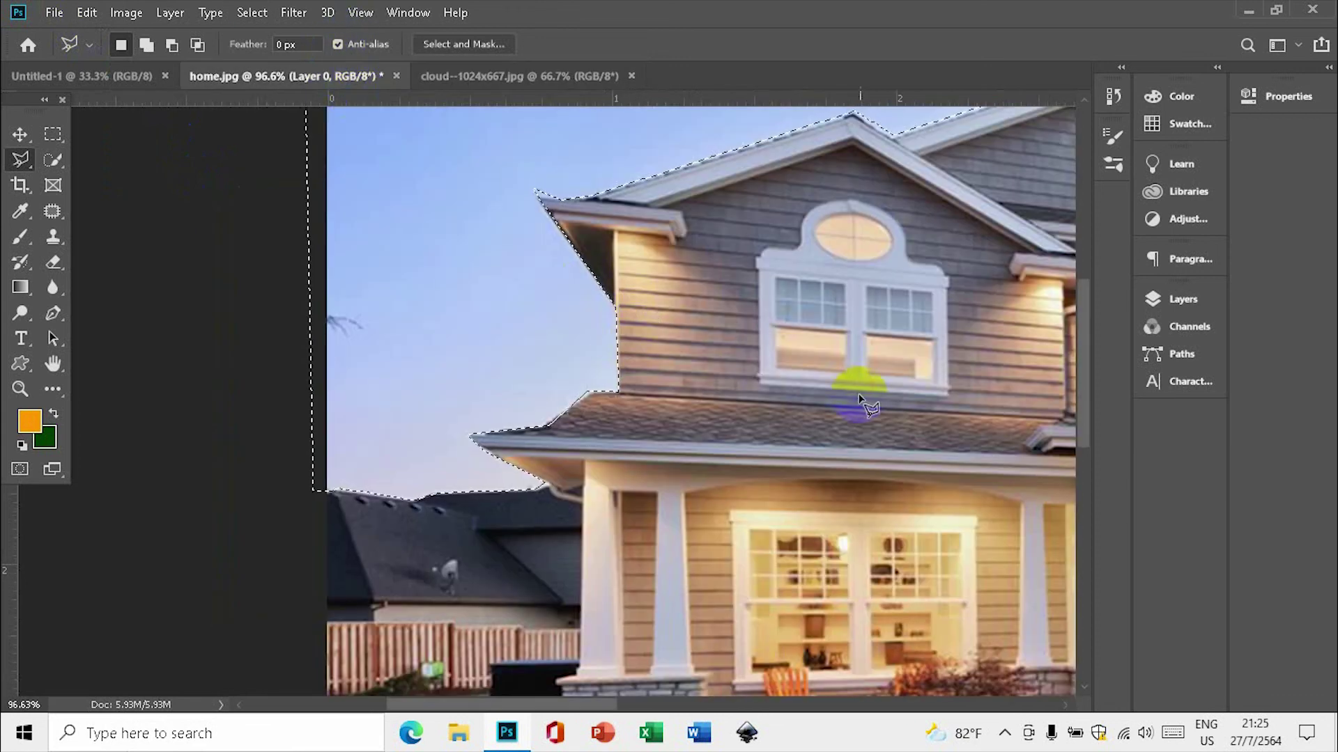
pyautogui.scroll(-1, 873, 384)
pyautogui.keyDown('alt'); pyautogui.scroll(-4, 874, 382); pyautogui.keyUp('alt')
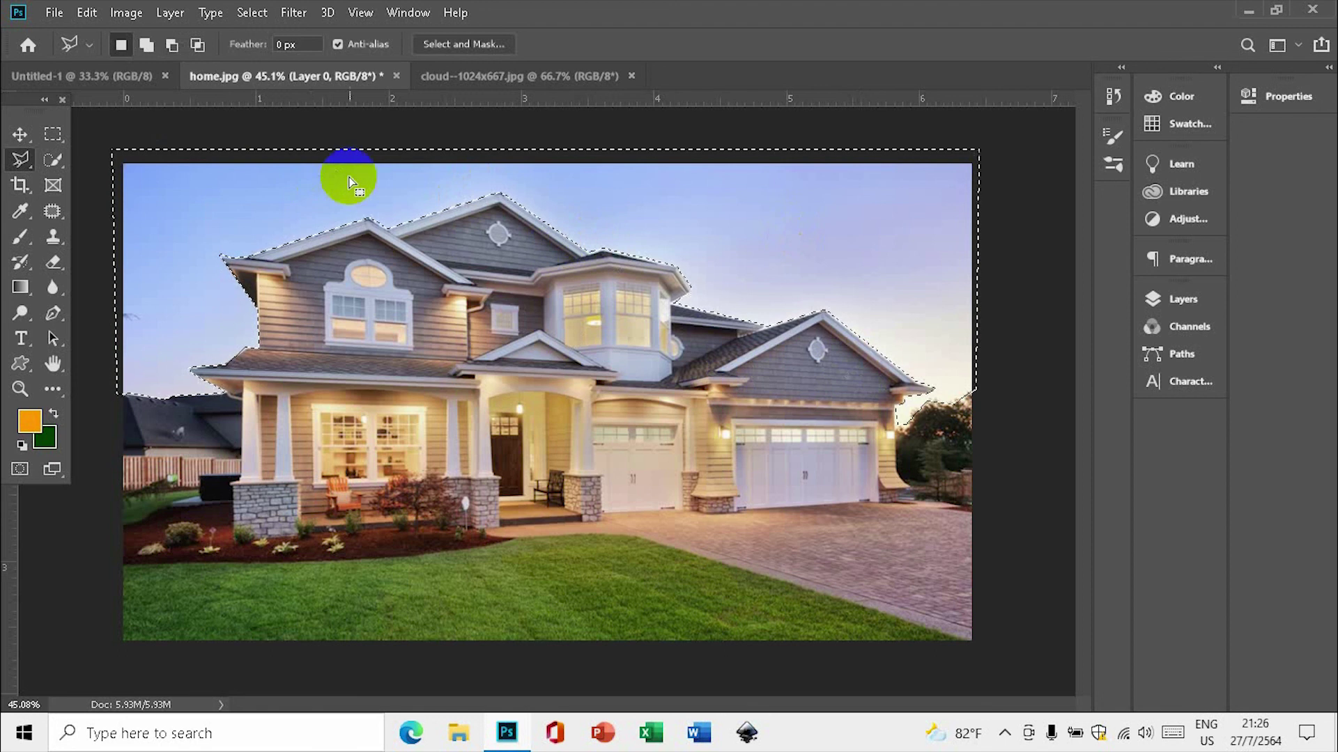
pyautogui.click(87, 12)
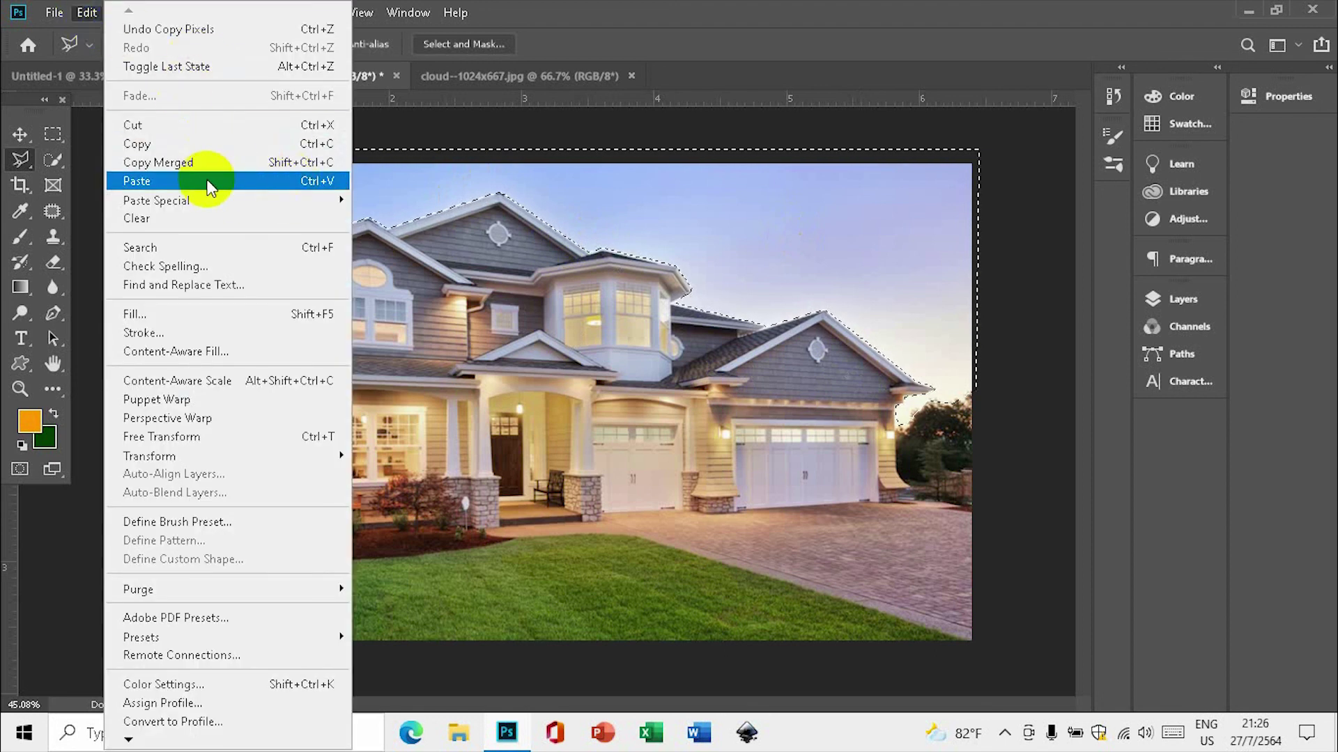
pyautogui.moveTo(174, 201)
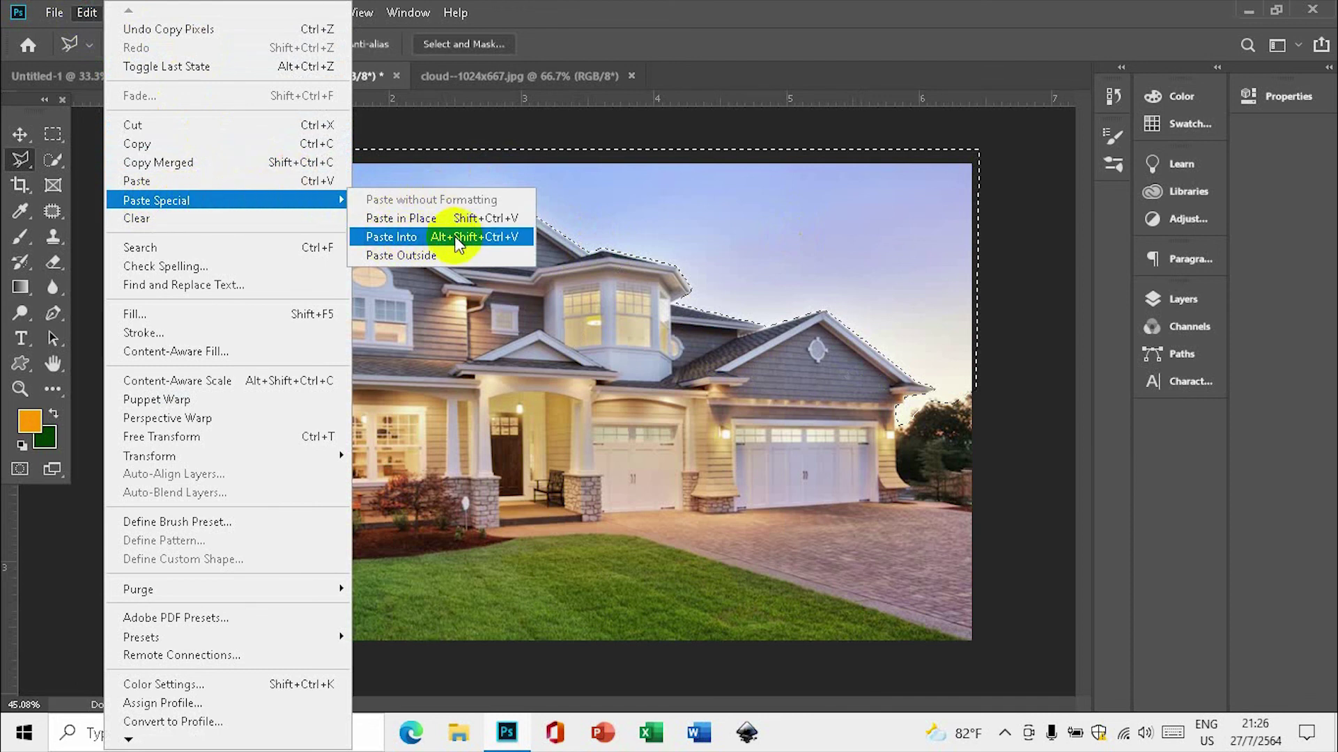
pyautogui.click(499, 242)
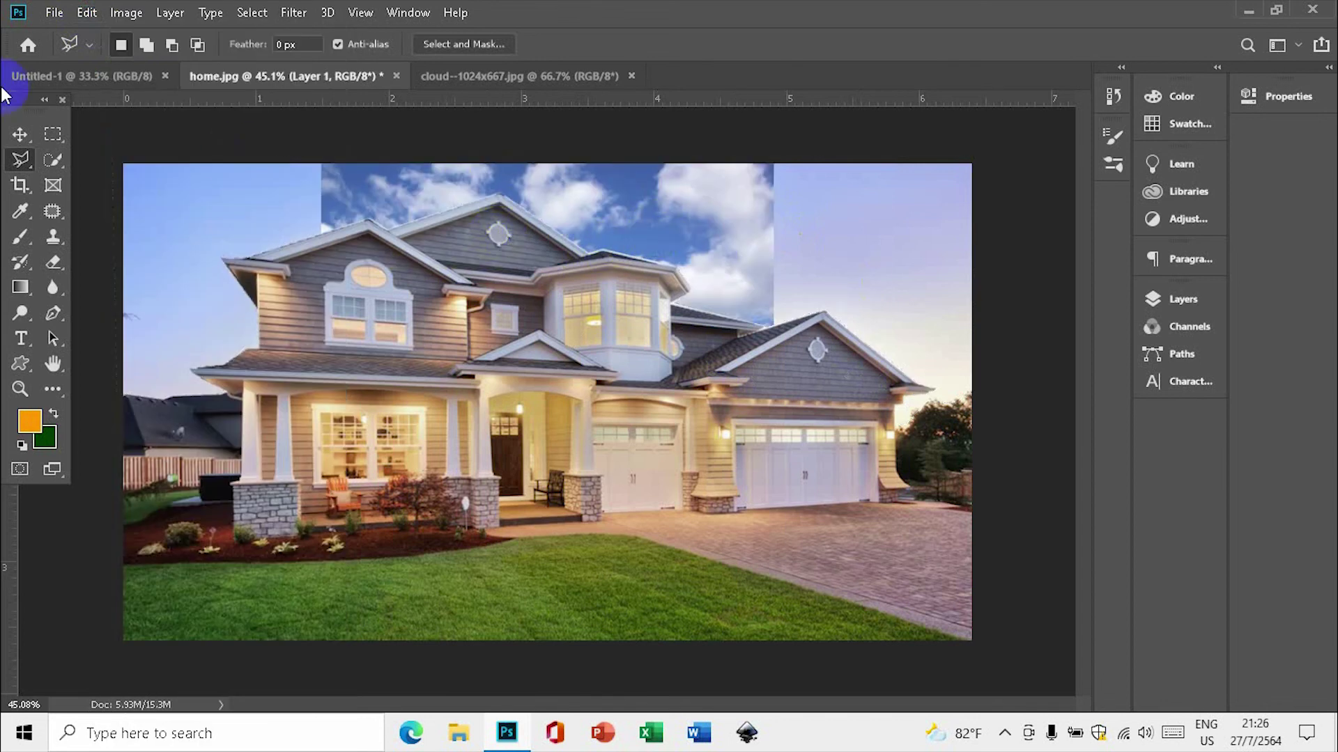
# - Free-transform the pasted cloud layer to about 191% width and 170% height so it covers the whole sky, and apply it
pyautogui.click(19, 135)
pyautogui.click(622, 290)
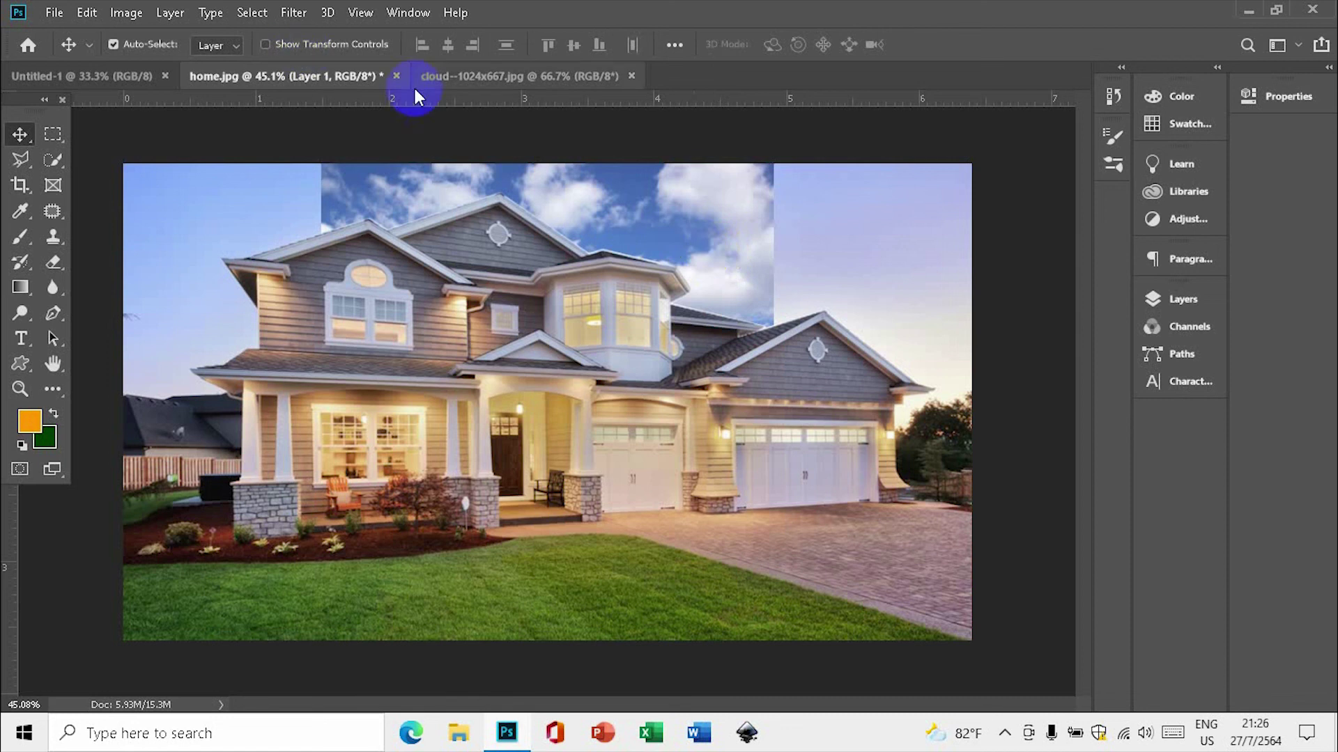
pyautogui.press('ctrl')
pyautogui.hotkey('ctrl', 't')
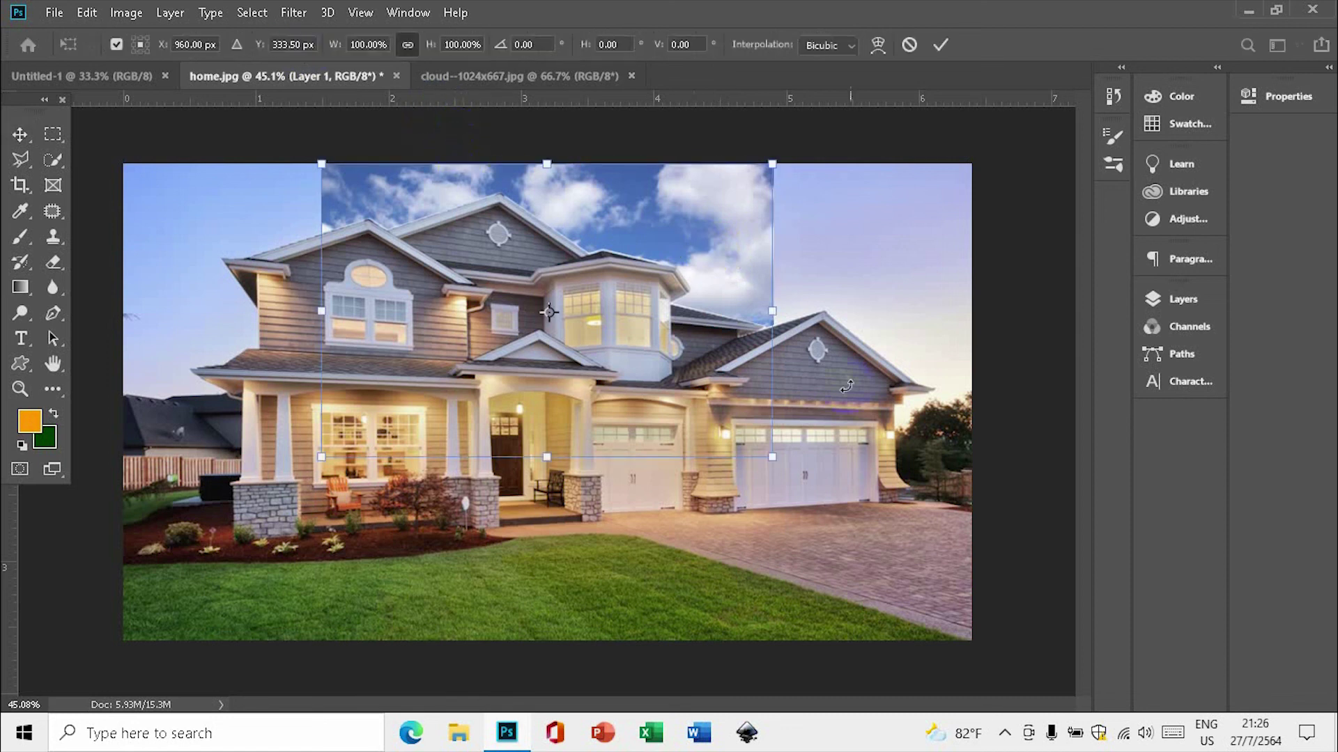
pyautogui.moveTo(772, 458); pyautogui.dragTo(932, 484)
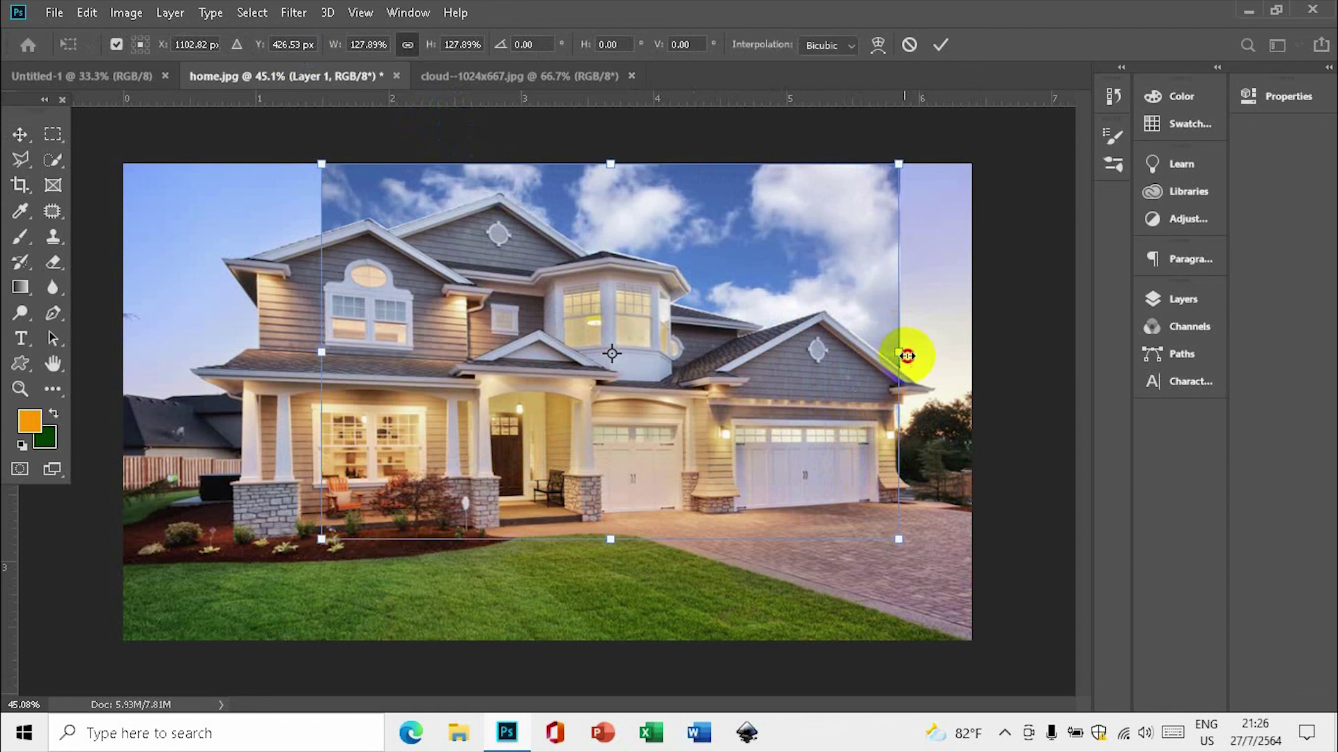
pyautogui.moveTo(906, 356); pyautogui.dragTo(971, 355)
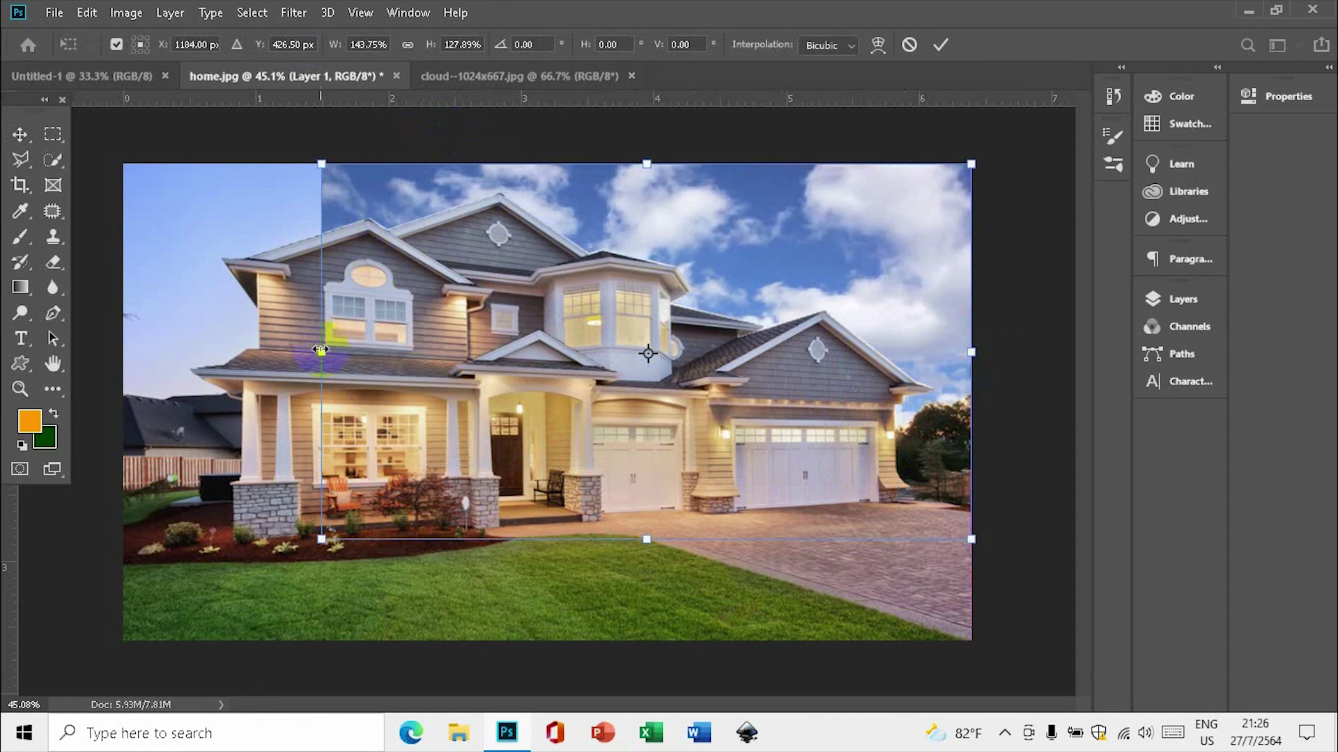
pyautogui.moveTo(321, 349); pyautogui.dragTo(110, 339)
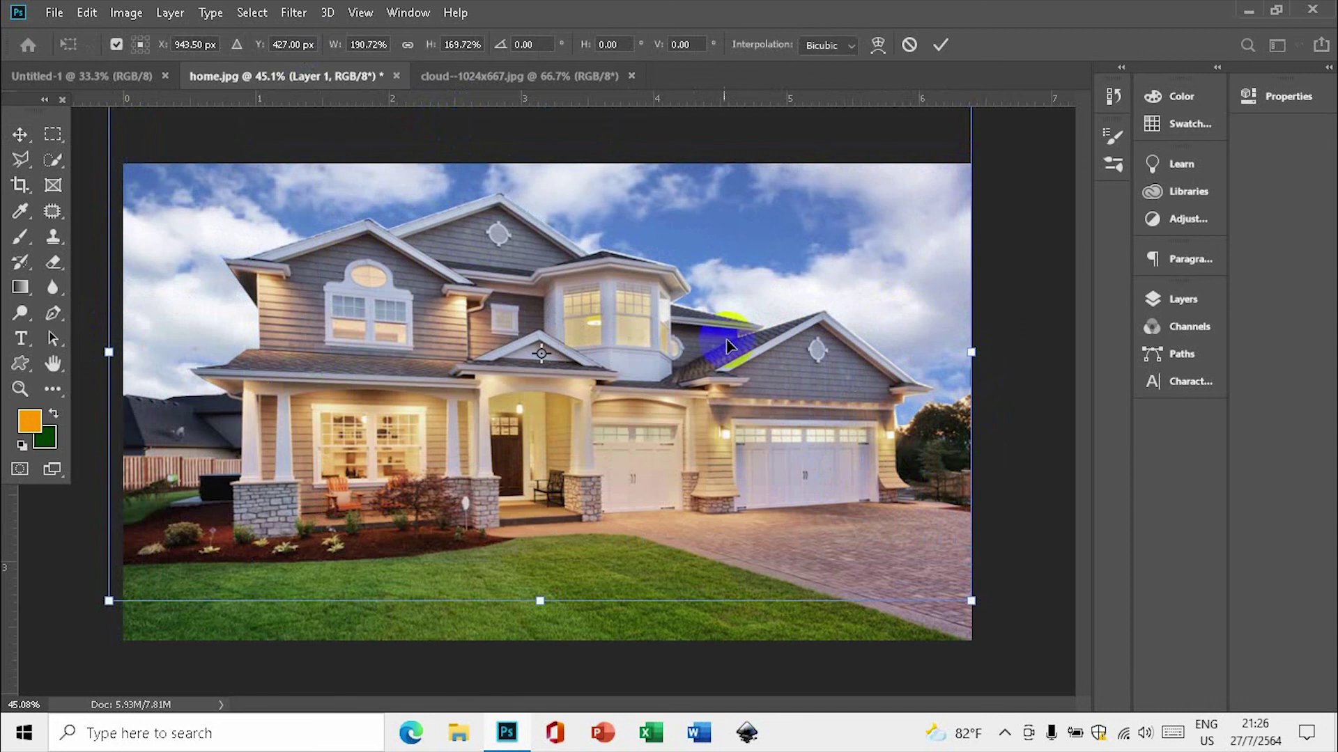
pyautogui.press('Return')
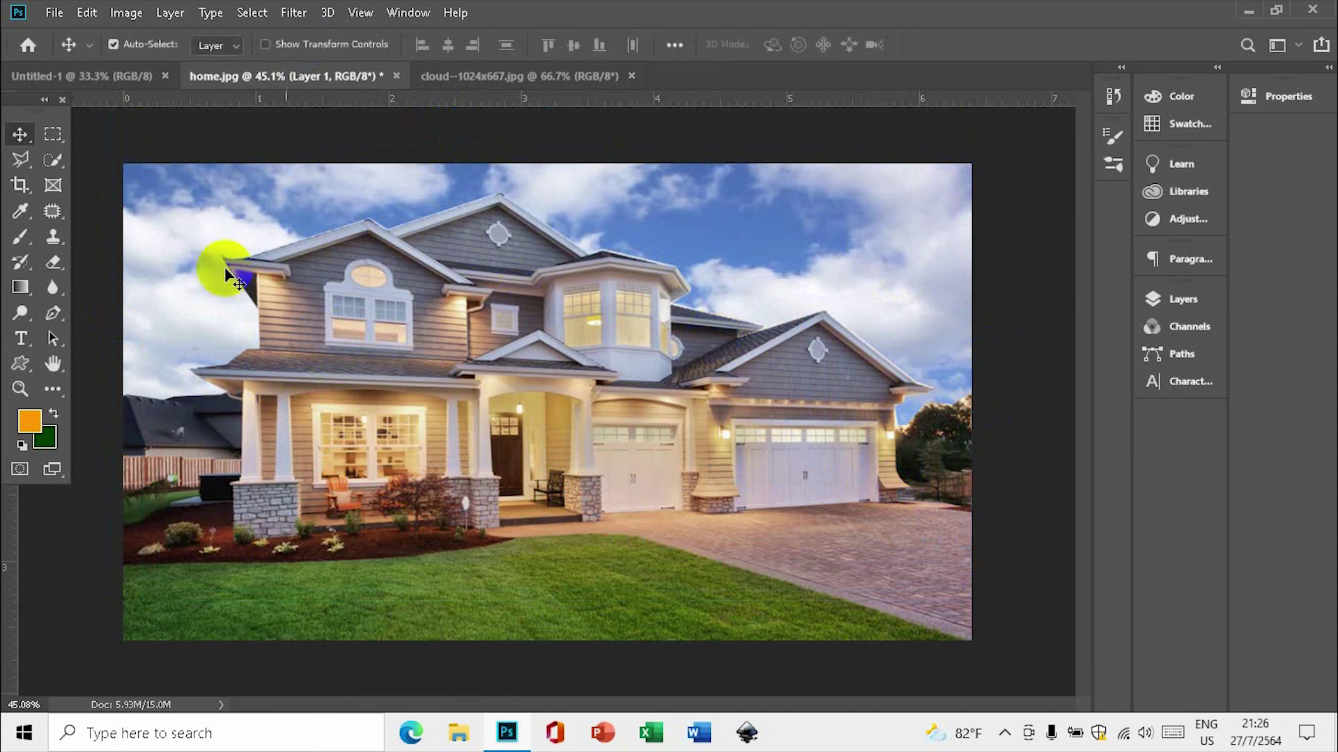